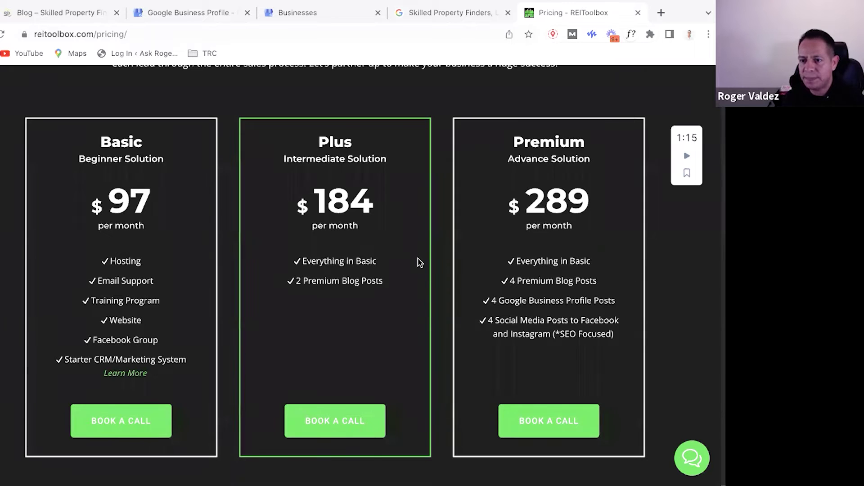
Highlight the Foundations heading above the pricing plans.
scroll(335, 254, up, 1)
scroll(335, 255, up, 3)
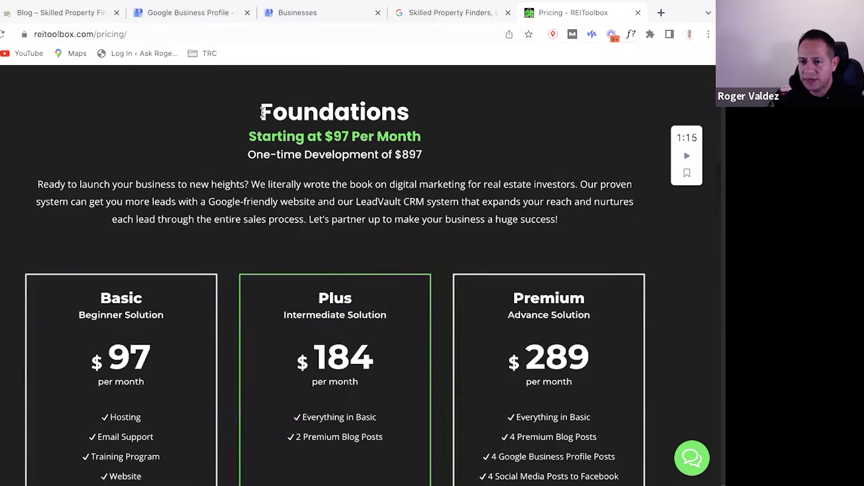
drag(260, 112, 433, 129)
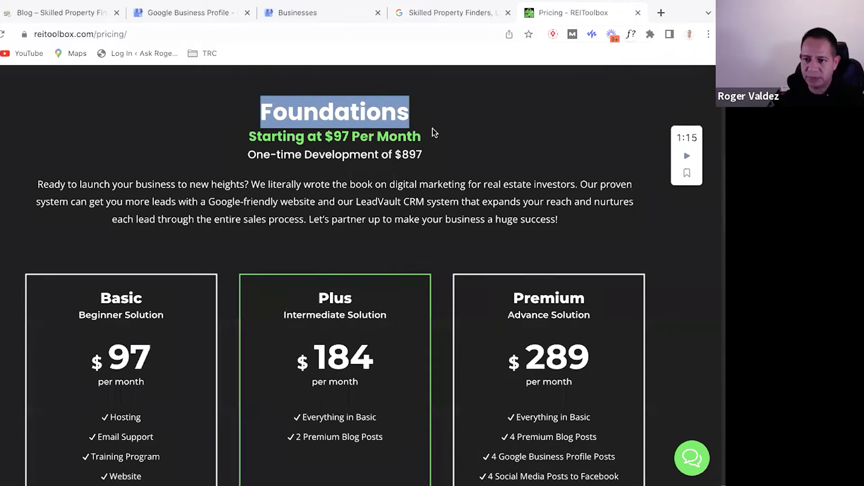
Highlight the names of the Plus, Premium and Basic plans one after another in the pricing cards.
scroll(432, 133, down, 2)
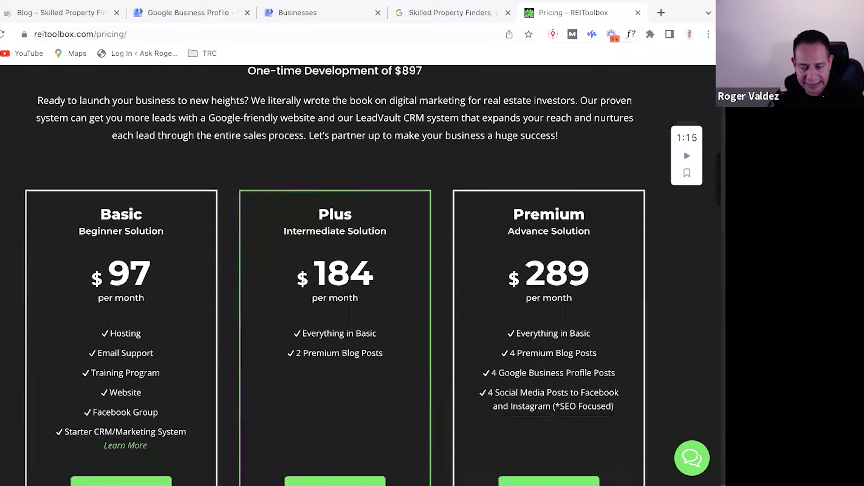
scroll(372, 286, down, 1)
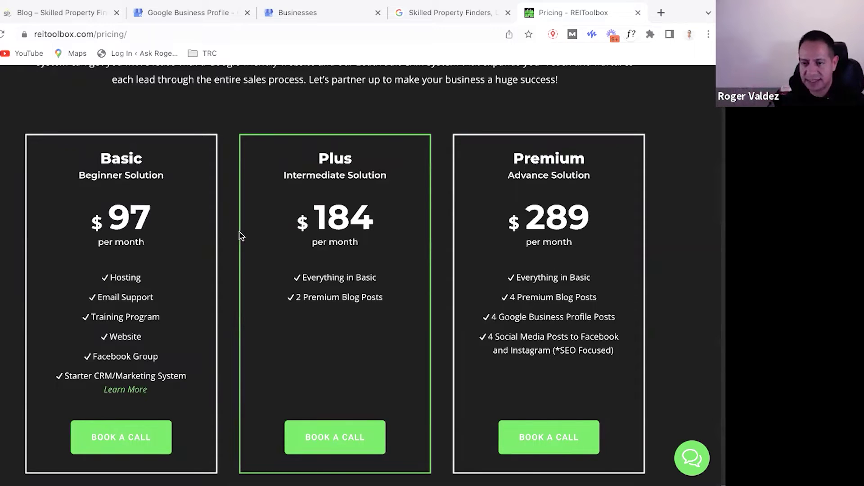
double_click(337, 157)
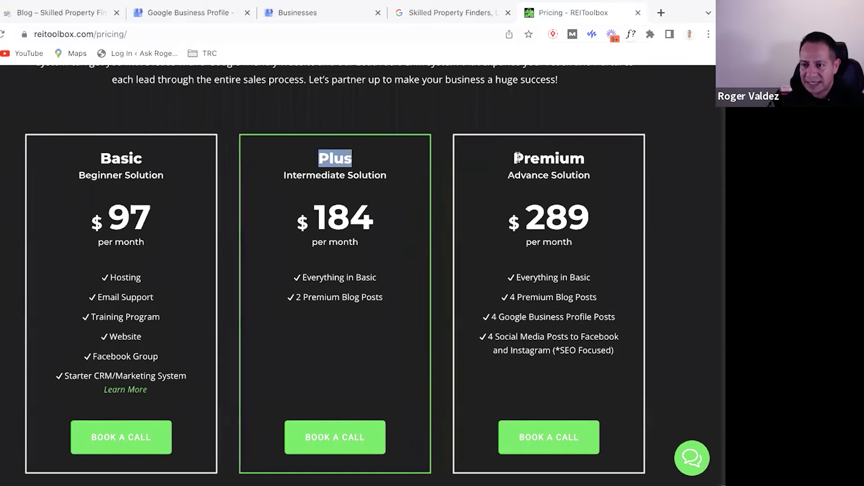
double_click(572, 159)
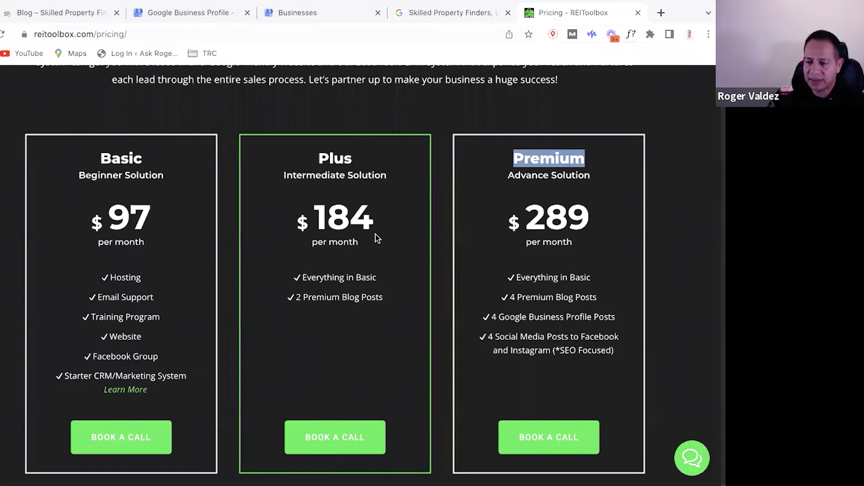
double_click(105, 158)
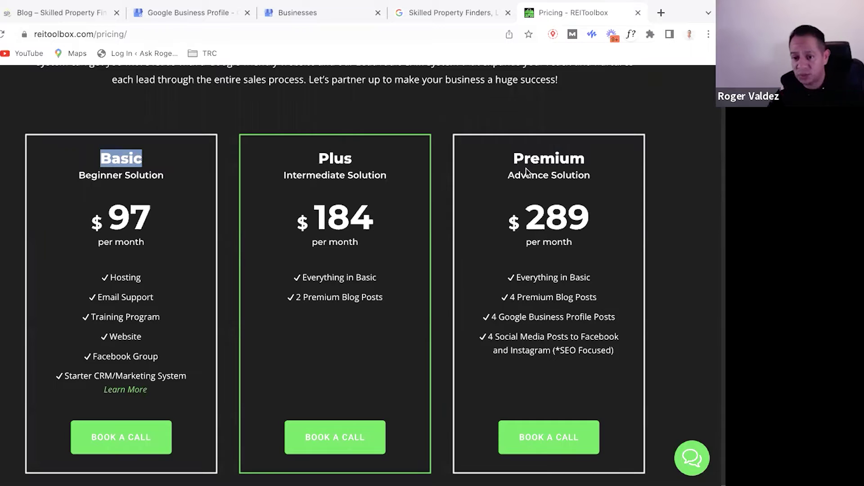
Highlight the premium blog posts feature in the Plus plan and in the Premium plan.
click(319, 294)
drag(318, 294, 389, 299)
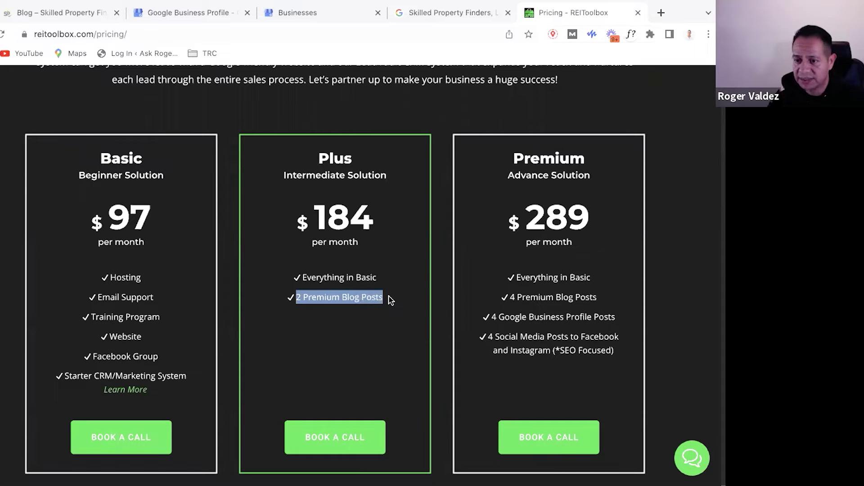
drag(510, 297, 590, 298)
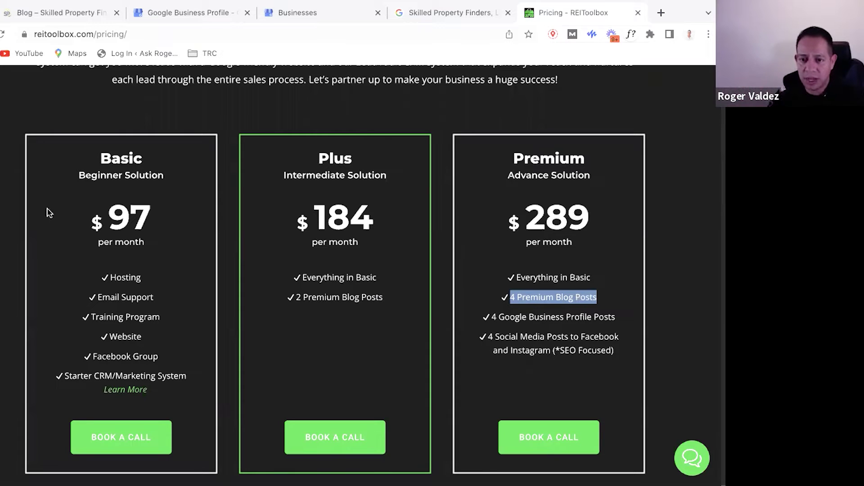
Highlight the monthly prices of the Basic, Plus and Premium plans in turn.
drag(106, 219, 156, 223)
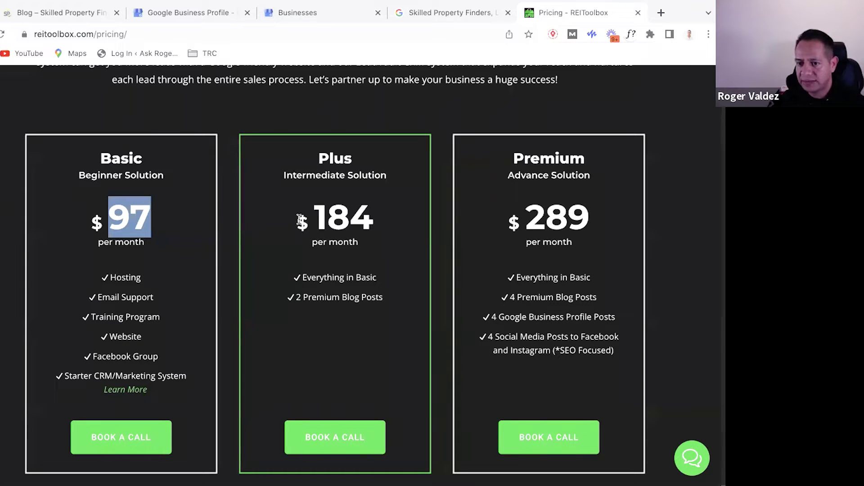
drag(298, 219, 380, 220)
drag(506, 220, 592, 215)
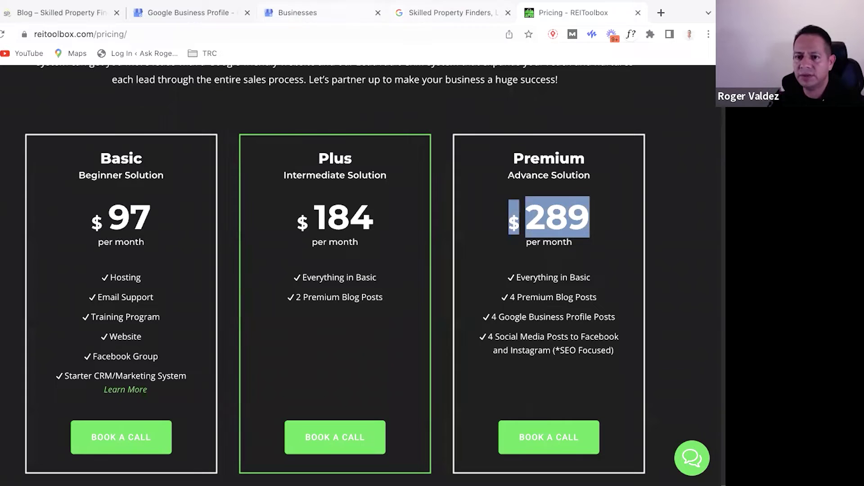
Switch to the Skilled Property Finders blog page and look over its header and latest posts.
click(87, 15)
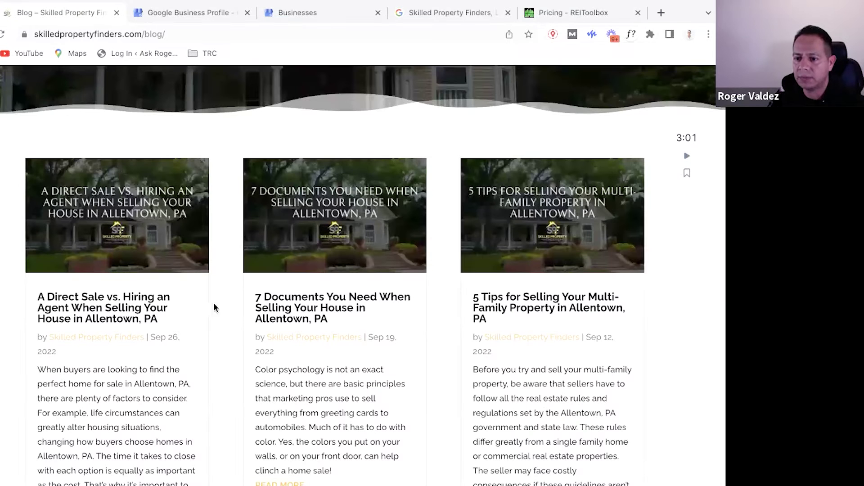
scroll(60, 379, down, 2)
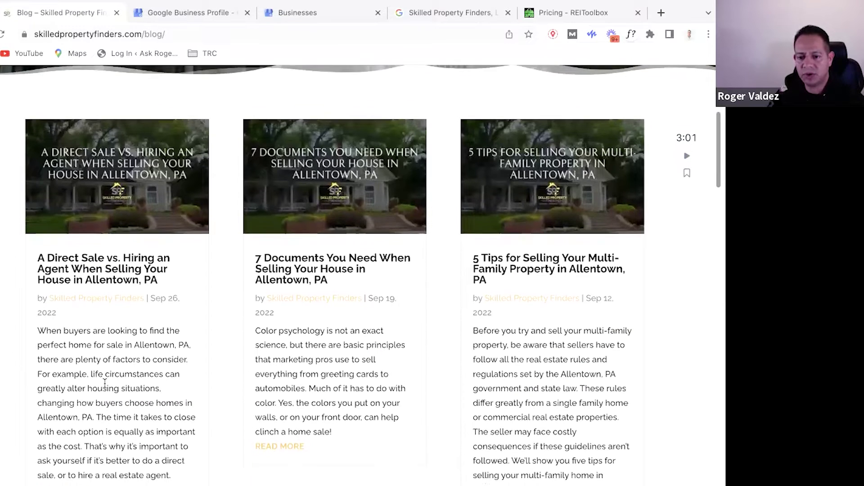
scroll(84, 340, up, 6)
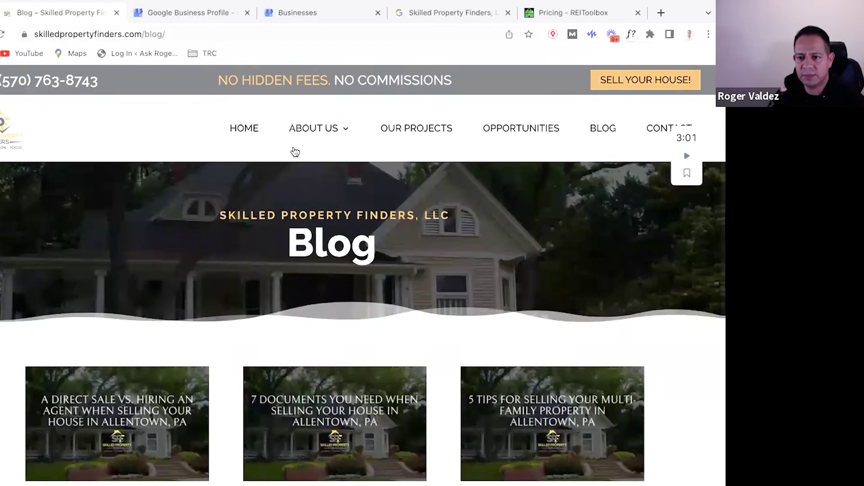
scroll(119, 288, down, 5)
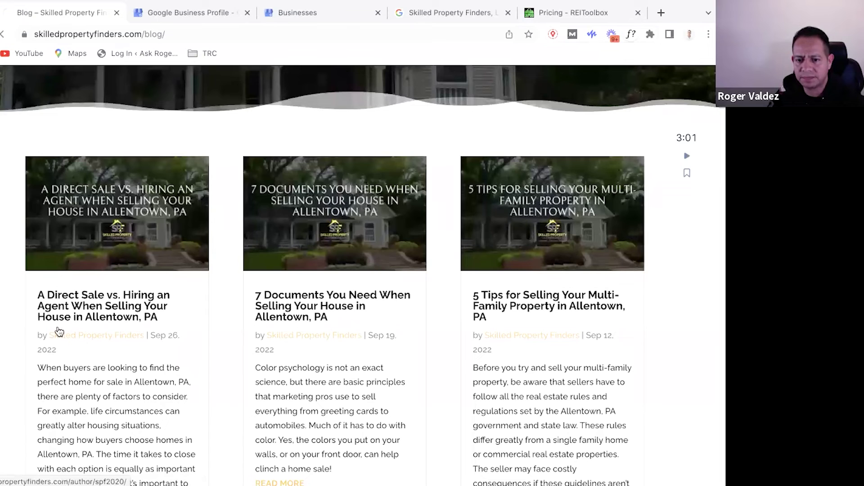
Open the blog post "A Direct Sale vs. Hiring an Agent When Selling Your House in Allentown, PA" and examine its full length and section structure.
click(101, 308)
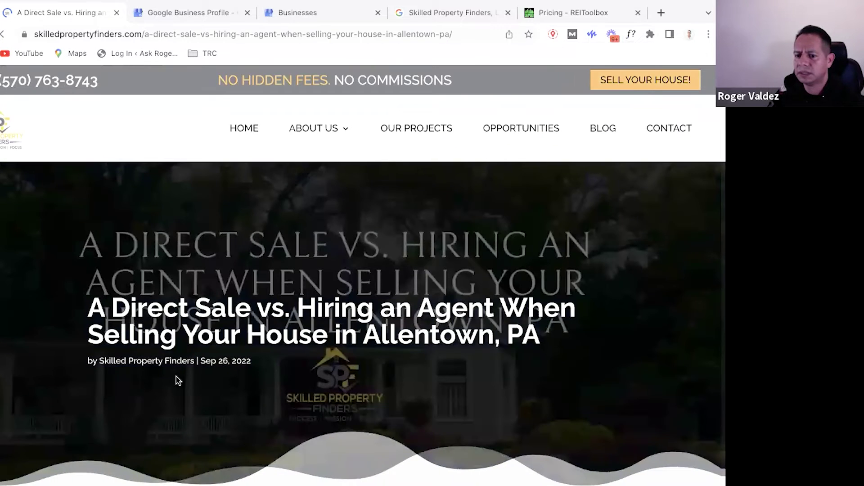
scroll(167, 380, down, 3)
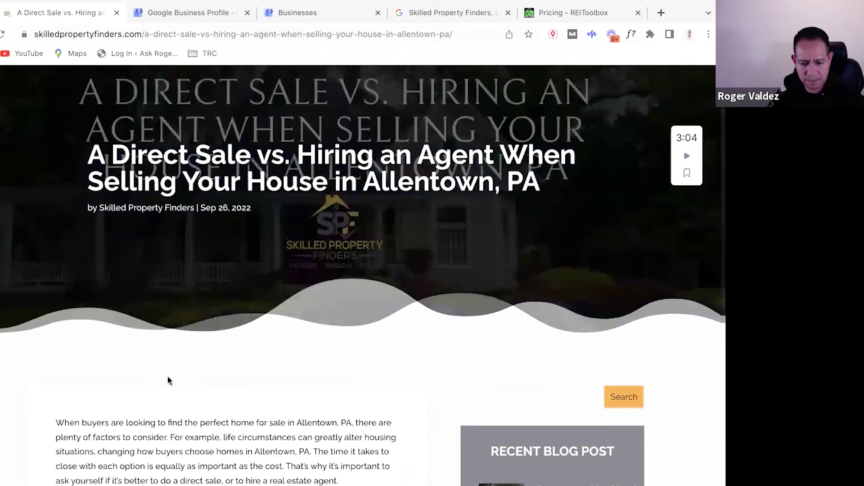
scroll(167, 377, down, 1)
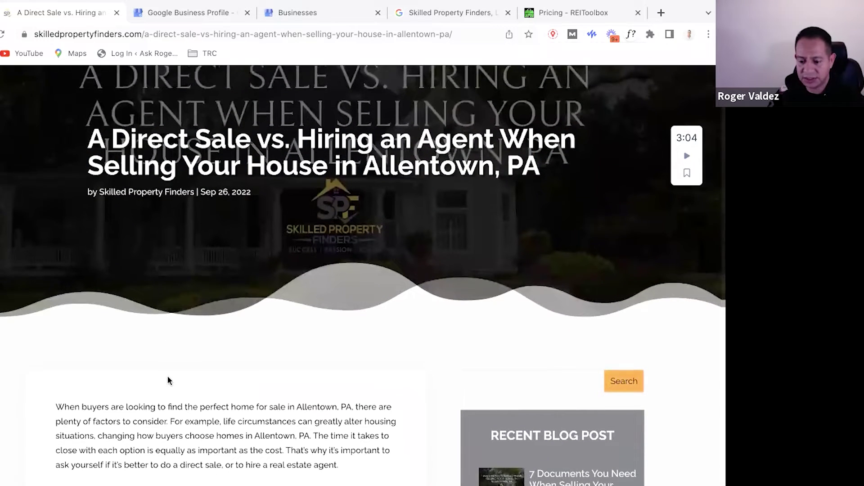
scroll(168, 381, down, 1)
scroll(66, 369, down, 4)
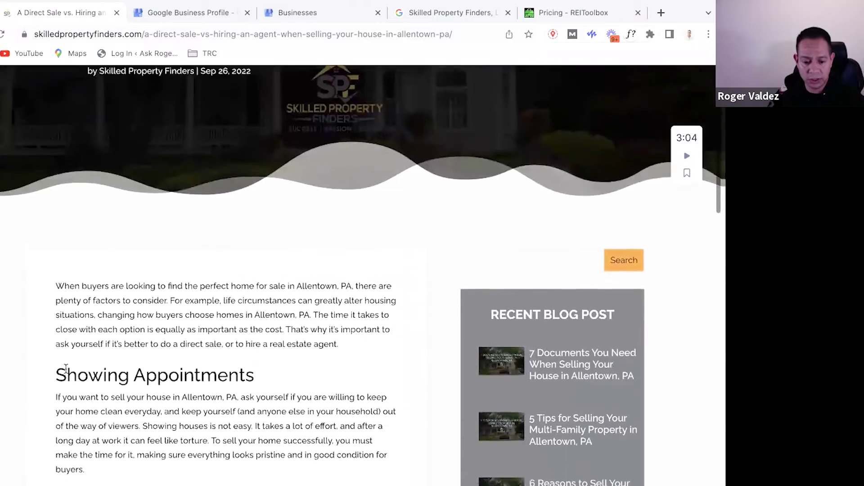
scroll(125, 349, up, 5)
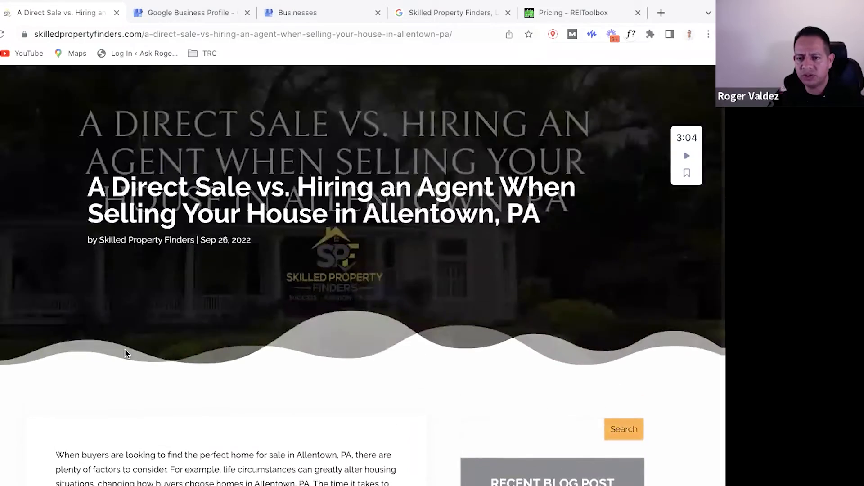
scroll(125, 349, down, 10)
scroll(125, 349, down, 8)
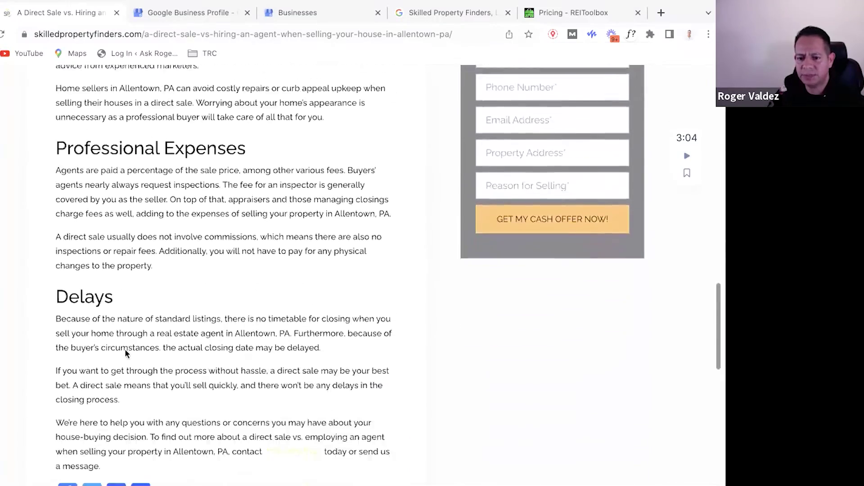
scroll(126, 351, up, 12)
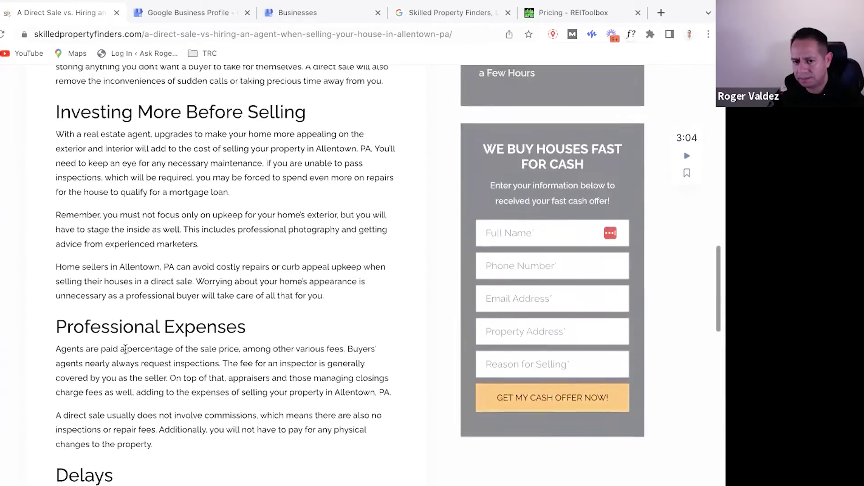
scroll(211, 415, up, 5)
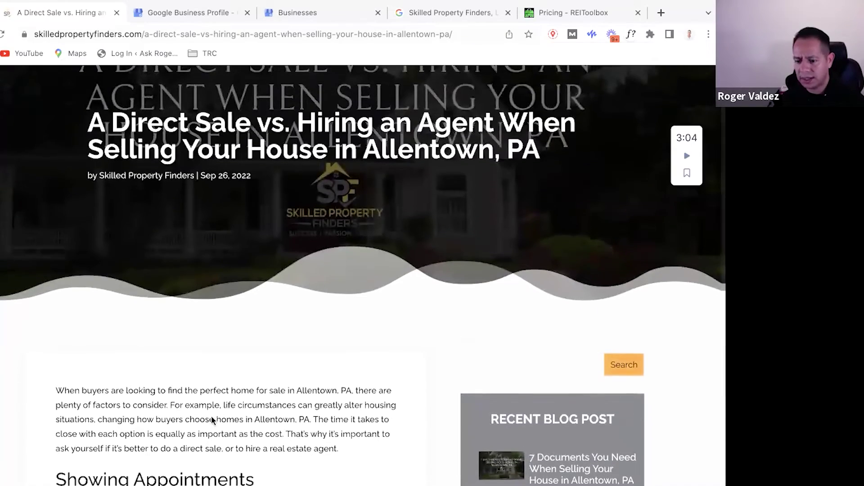
Highlight the first paragraph under the Showing Appointments heading of the blog post.
scroll(69, 231, down, 2)
scroll(70, 230, down, 2)
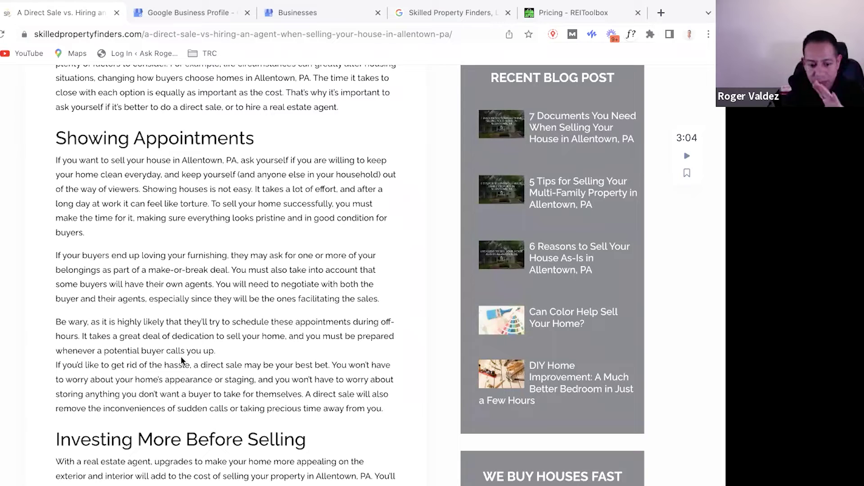
scroll(136, 313, up, 3)
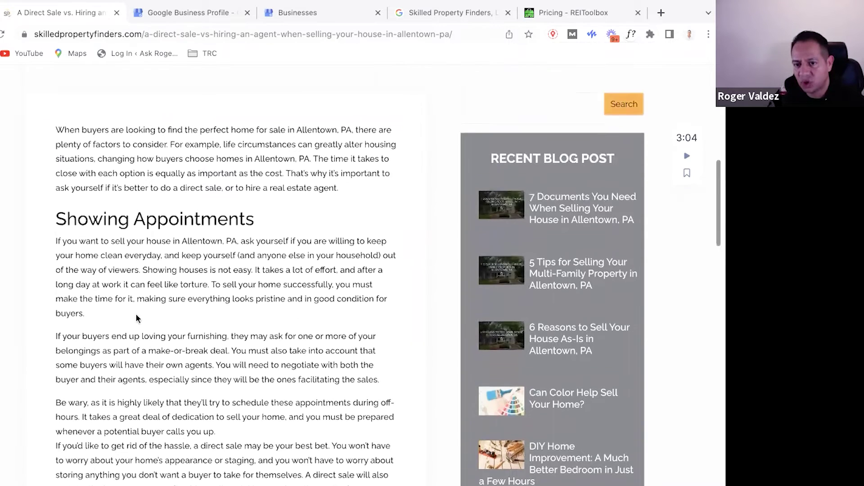
scroll(130, 311, down, 2)
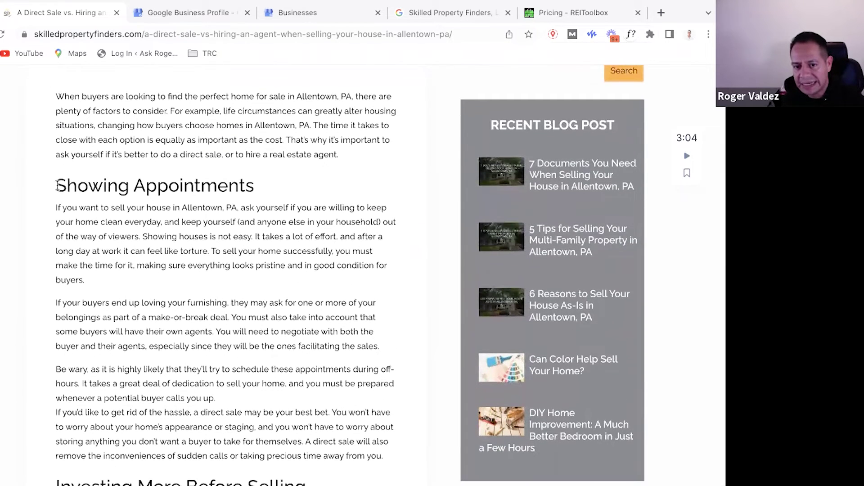
drag(58, 199, 122, 274)
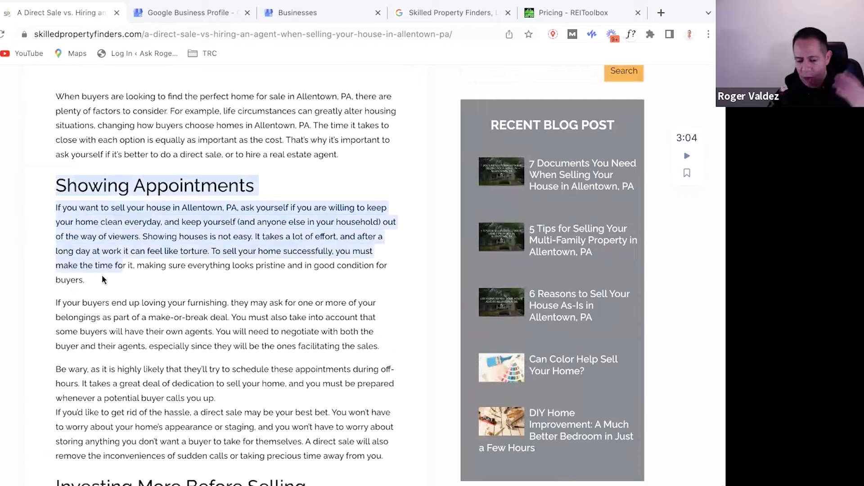
click(55, 209)
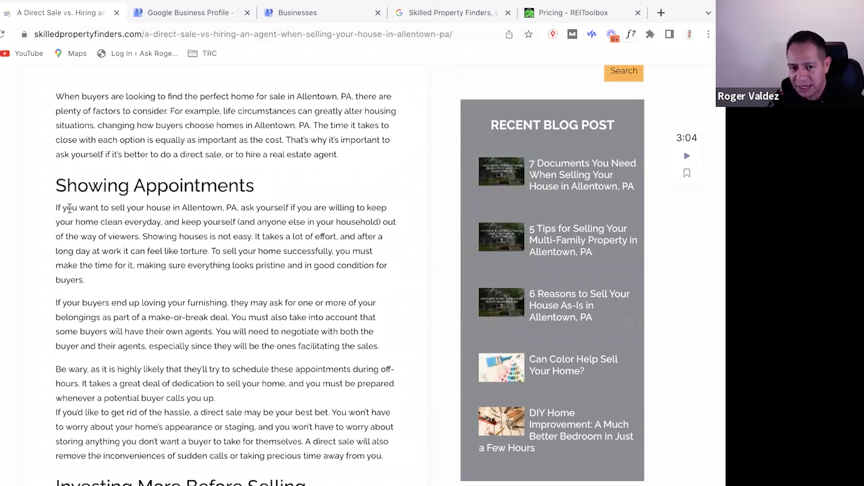
drag(56, 208, 99, 282)
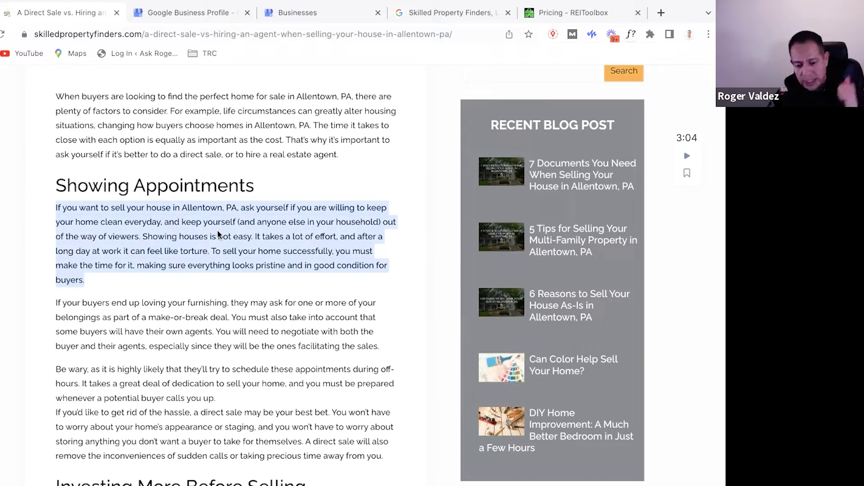
Switch to the Google results for Skilled Property Finders, LLC and review its business profile's posts and reviews.
click(428, 13)
scroll(574, 395, down, 10)
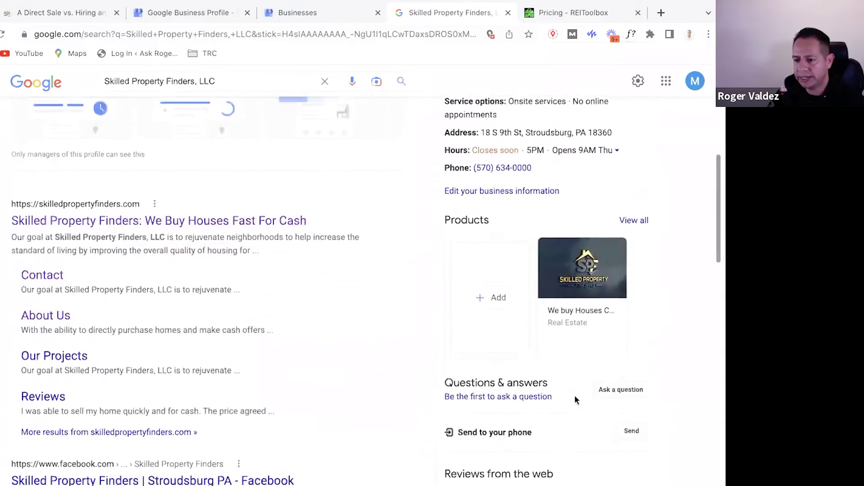
scroll(575, 401, down, 10)
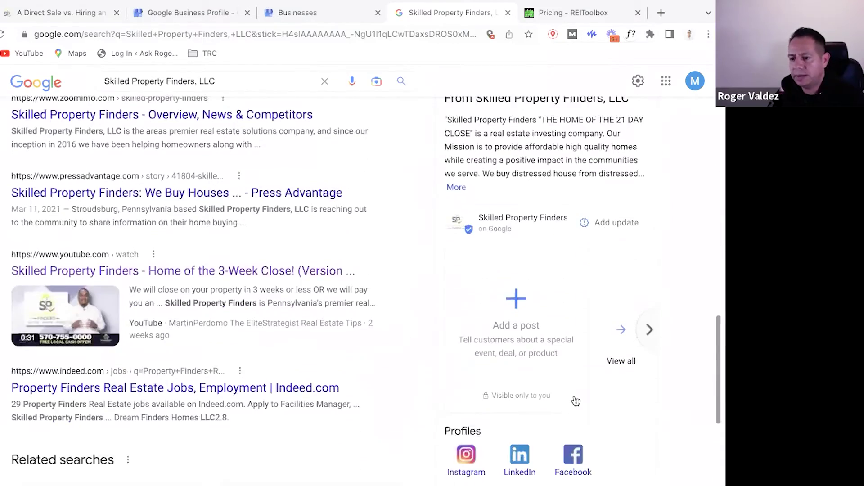
scroll(575, 383, down, 1)
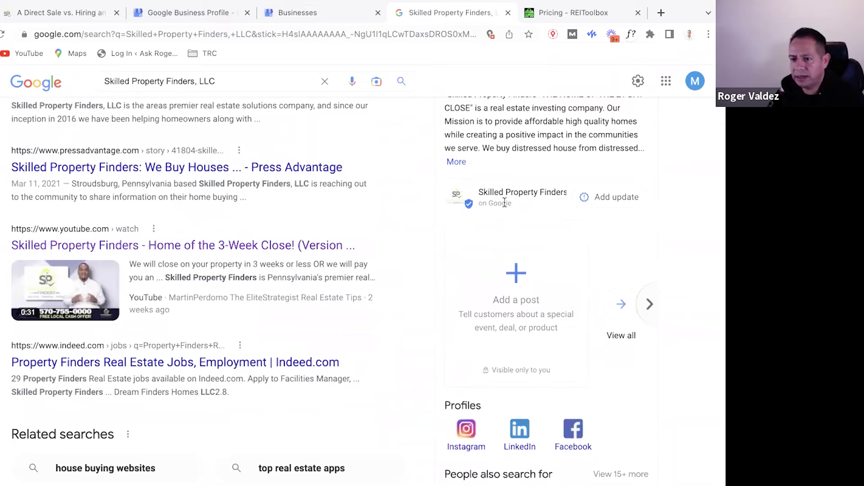
scroll(506, 211, up, 3)
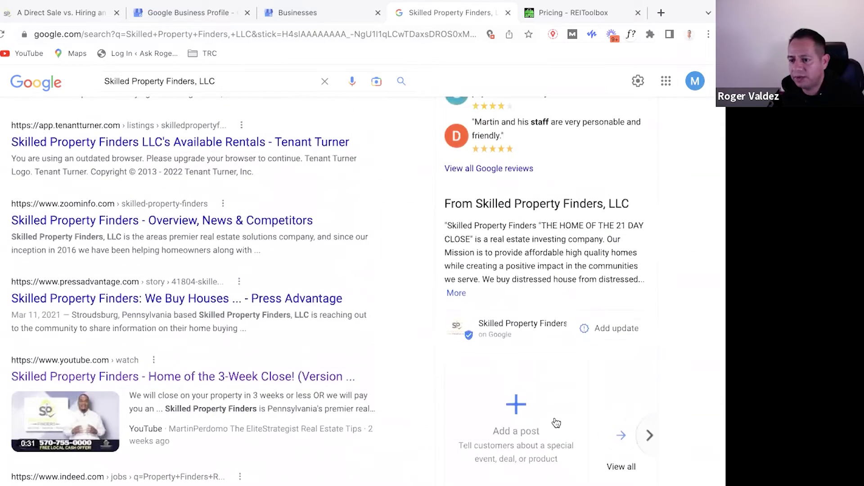
scroll(556, 423, up, 7)
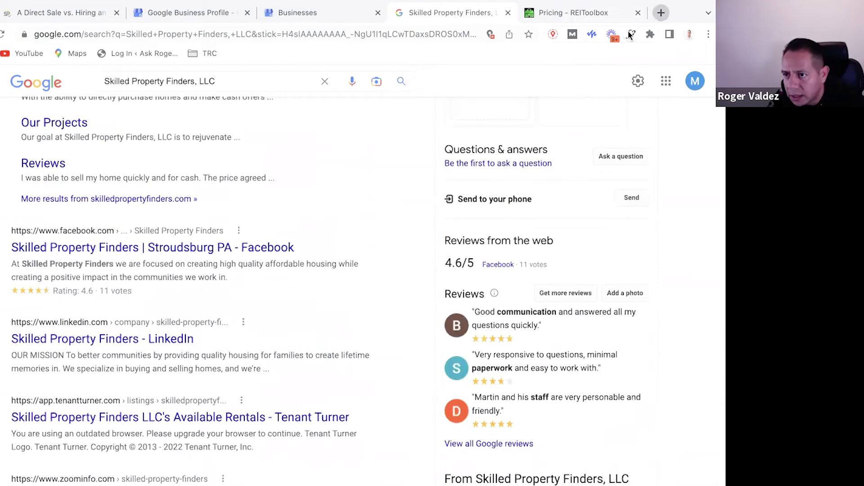
Search Google for "rei tools" in a new browser tab and look through the results.
click(660, 12)
click(271, 256)
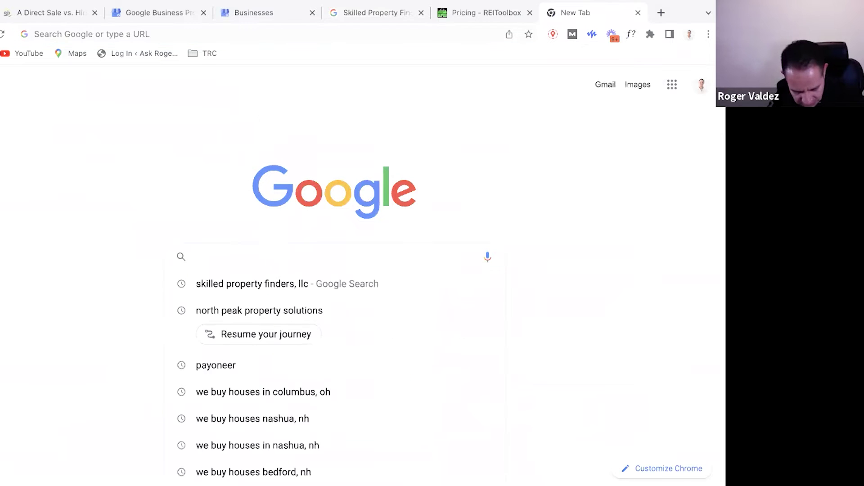
text(rei tools)
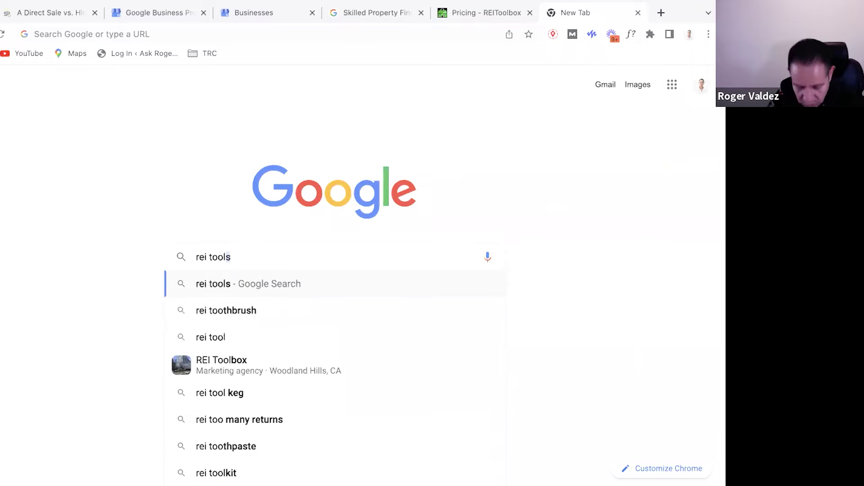
key(Return)
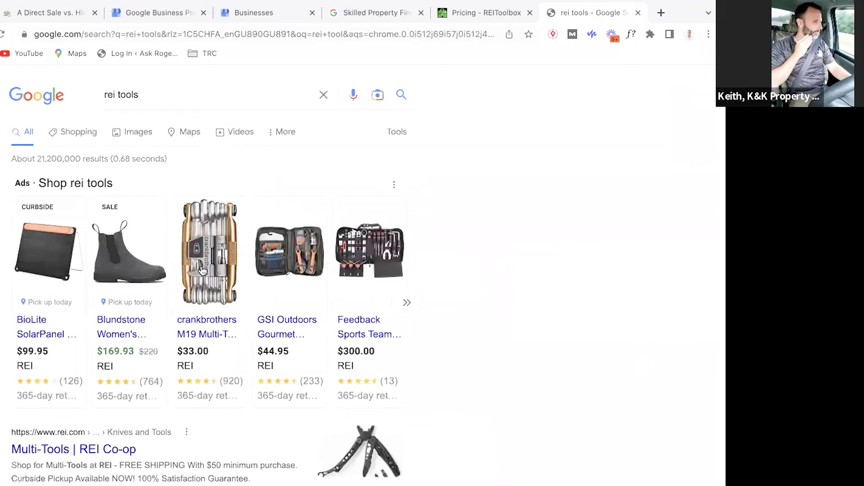
scroll(260, 333, down, 5)
scroll(260, 334, up, 5)
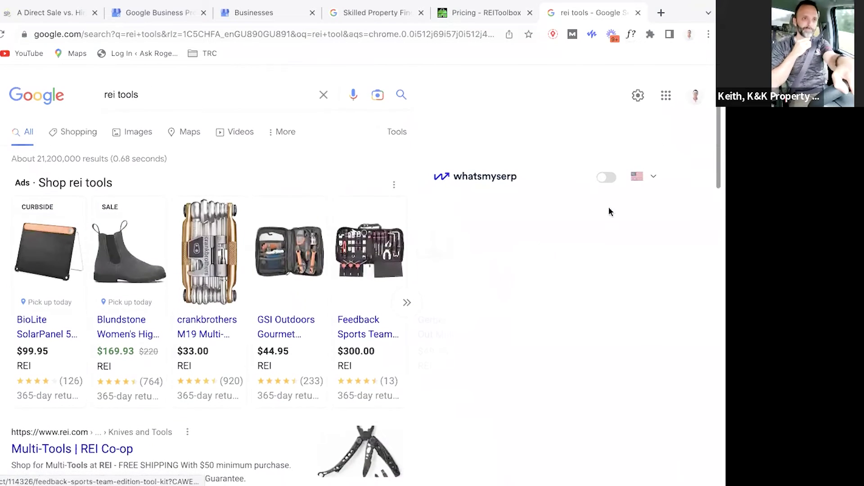
Set the browser's fake search location to Los Angeles, CA, USA and rerun the "rei tools" search.
click(553, 34)
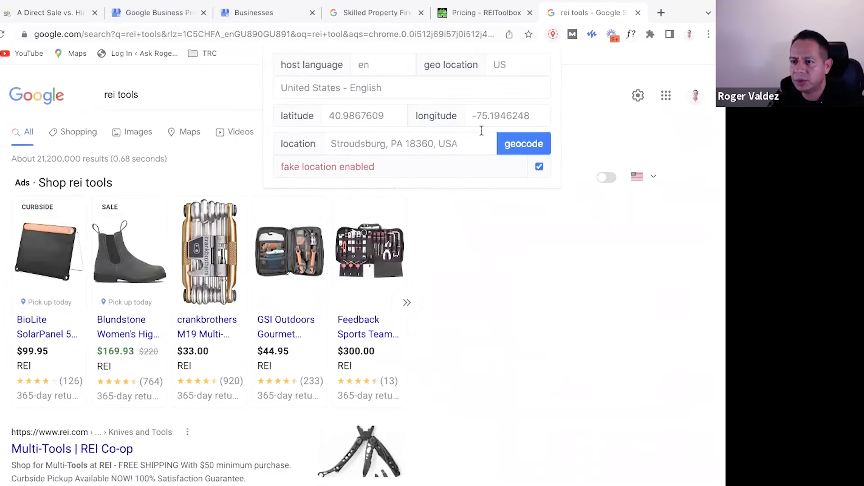
click(395, 141)
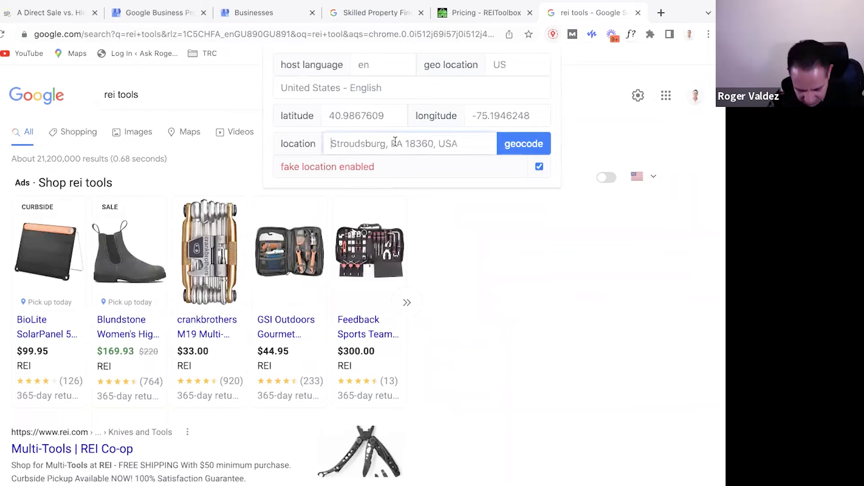
text(los An)
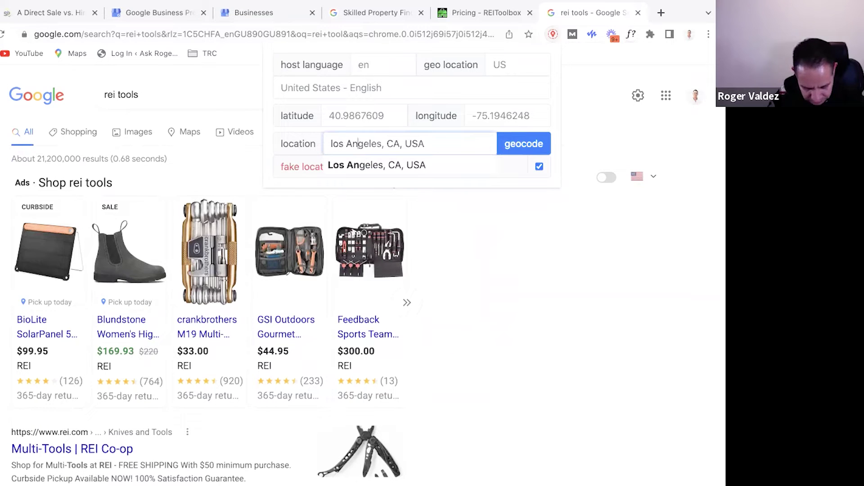
text(ge)
click(515, 165)
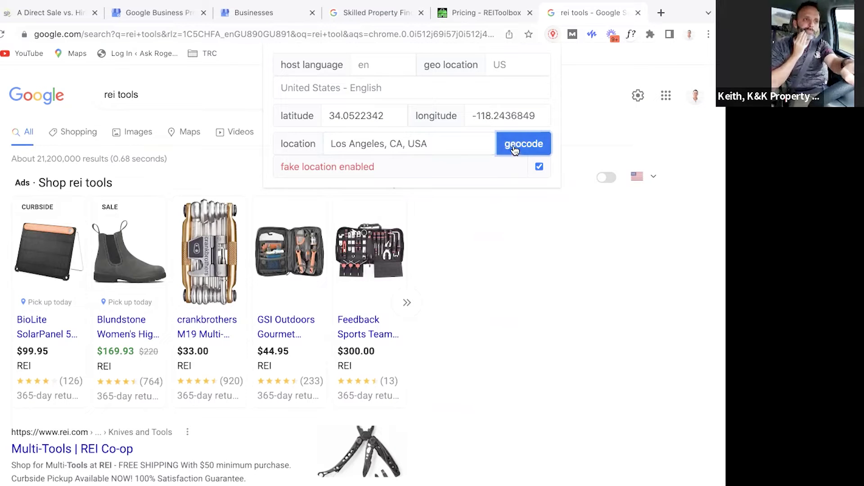
click(523, 192)
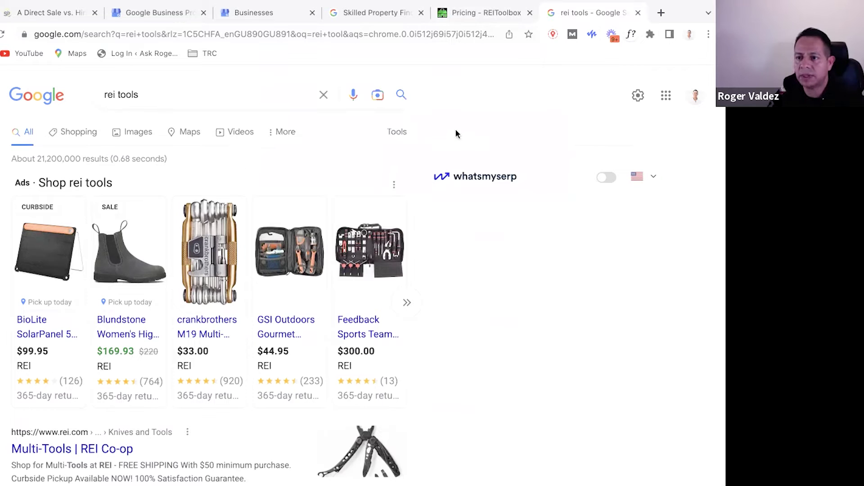
click(401, 95)
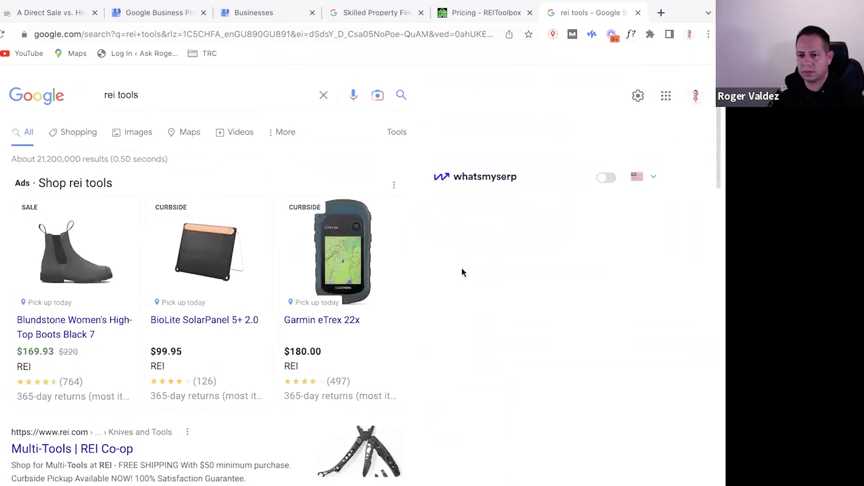
scroll(462, 270, down, 8)
scroll(461, 269, up, 9)
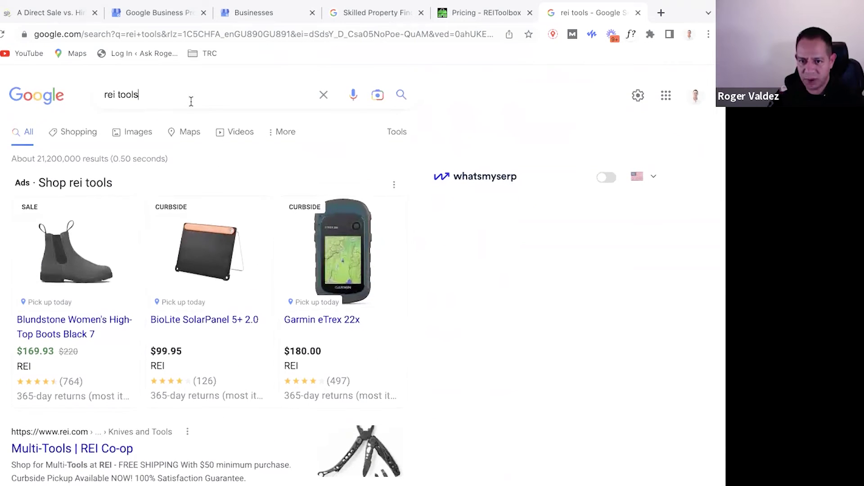
Search Google for Los Angeles and glance through the city's results.
triple_click(191, 101)
text(los)
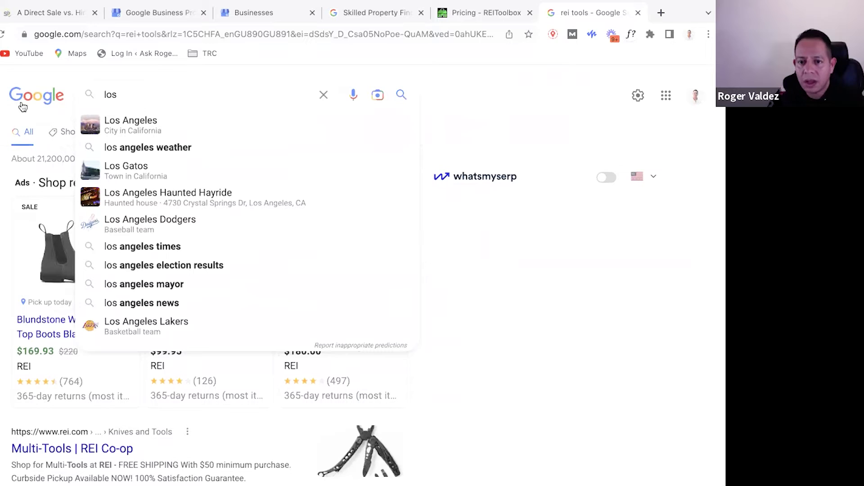
click(139, 122)
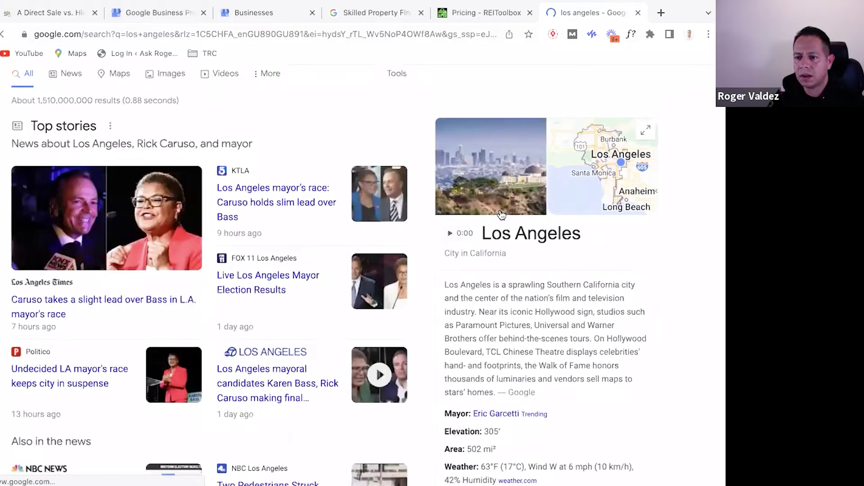
scroll(154, 72, down, 3)
scroll(157, 81, up, 3)
Search Google for "rei toolbox" and find the updates in its business profile.
triple_click(158, 92)
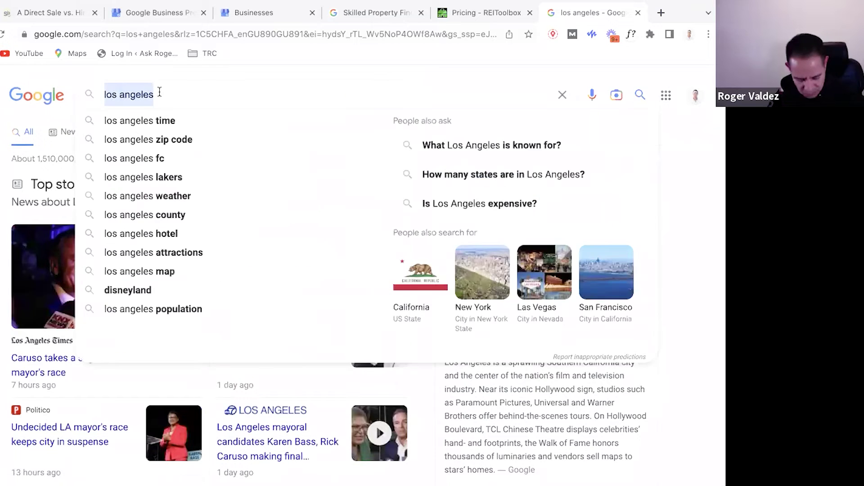
text(rei)
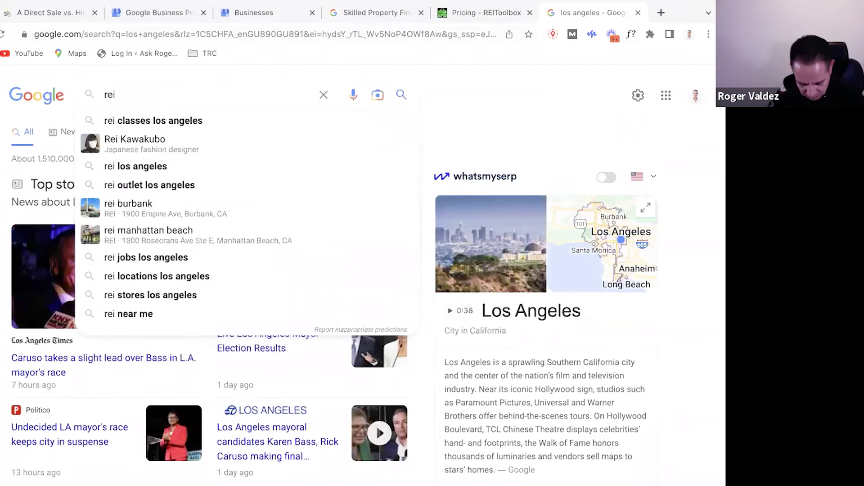
text( toolbox)
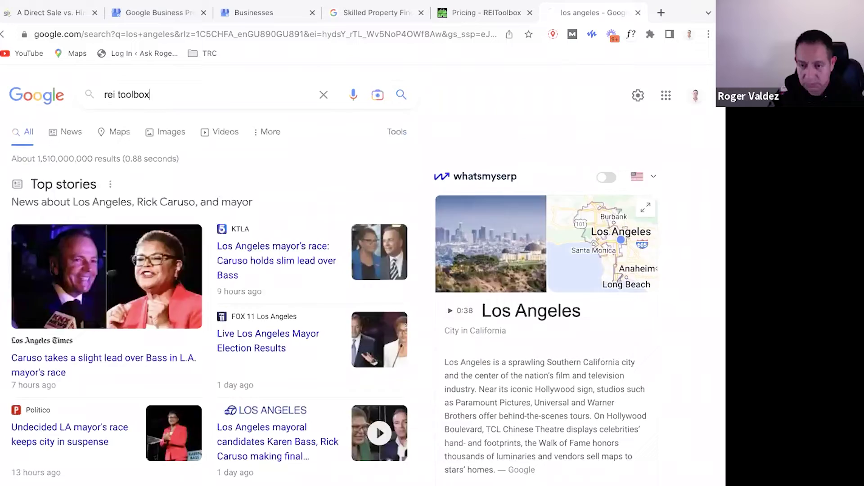
key(Return)
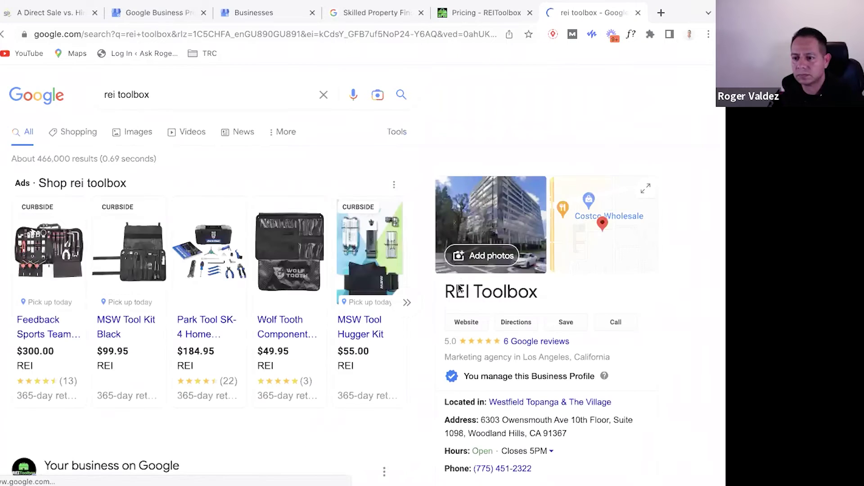
scroll(563, 387, down, 15)
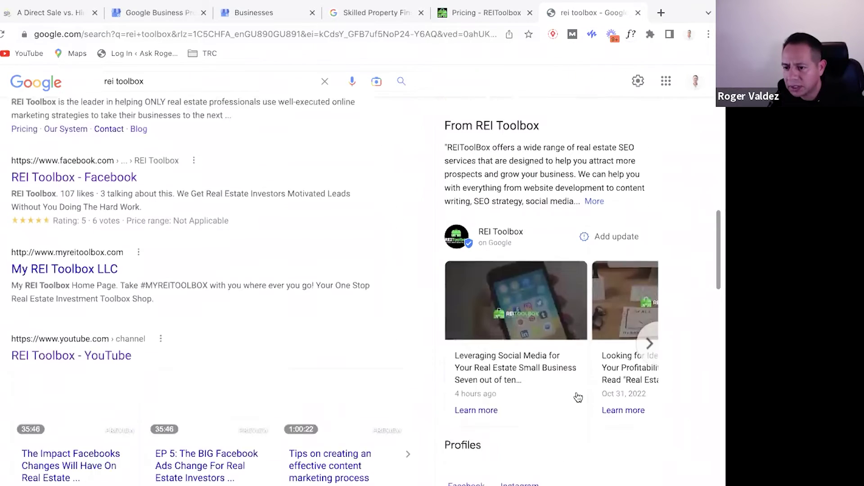
Open REI Toolbox's update "Leveraging Social Media for Your Real Estate Small Business" and review its image, text and link.
click(542, 359)
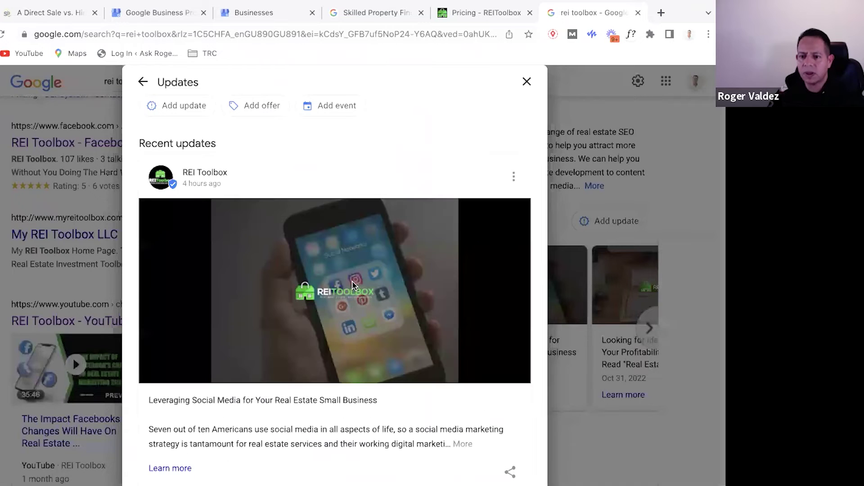
scroll(330, 312, down, 4)
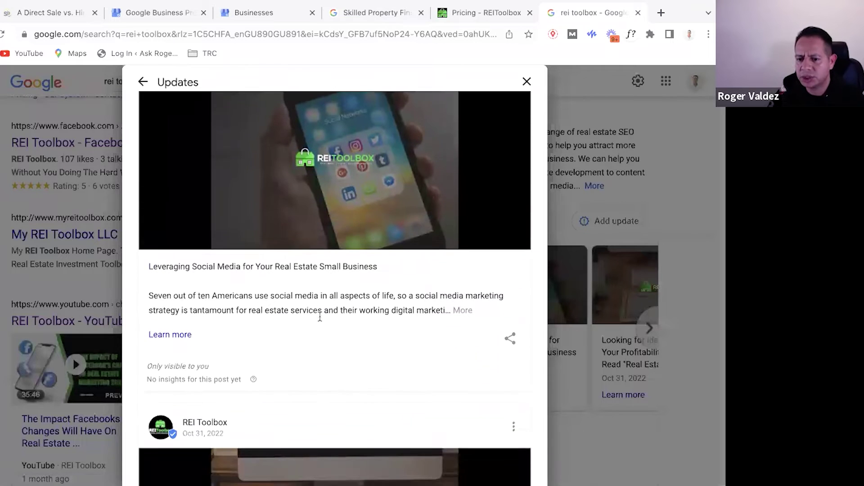
scroll(270, 288, up, 2)
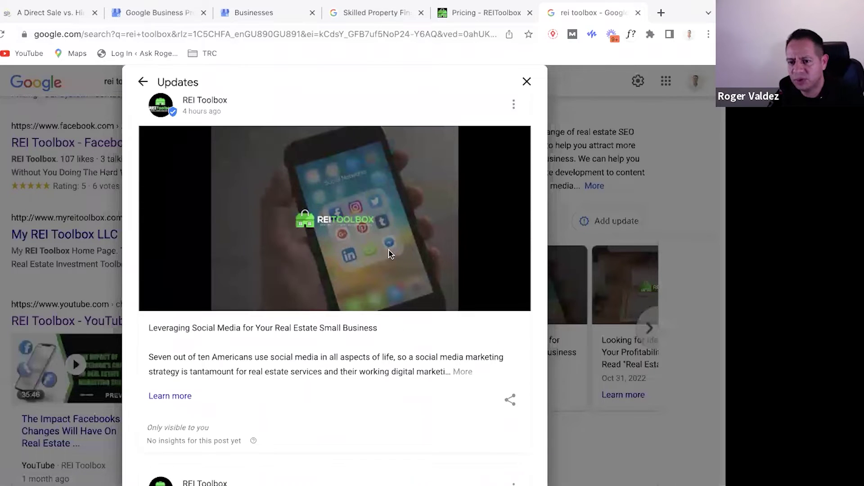
Return to the Skilled Property Finders, LLC results and open the business profile's options for adding an update.
click(363, 12)
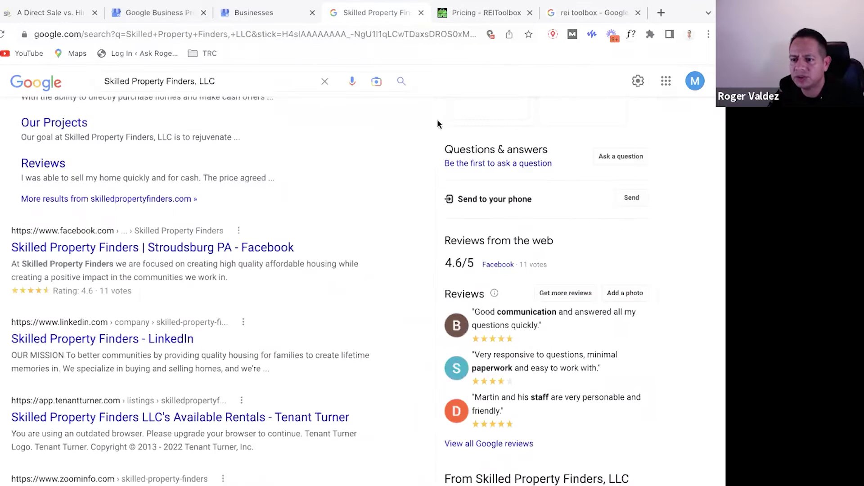
scroll(403, 301, up, 10)
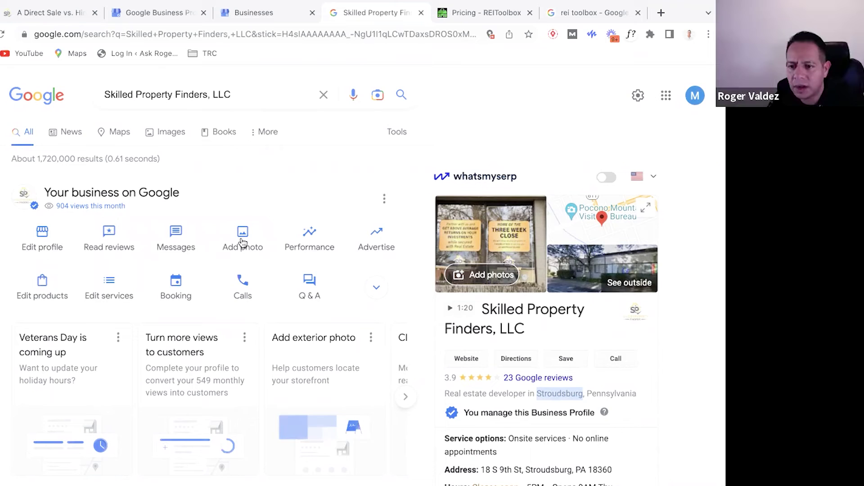
click(374, 283)
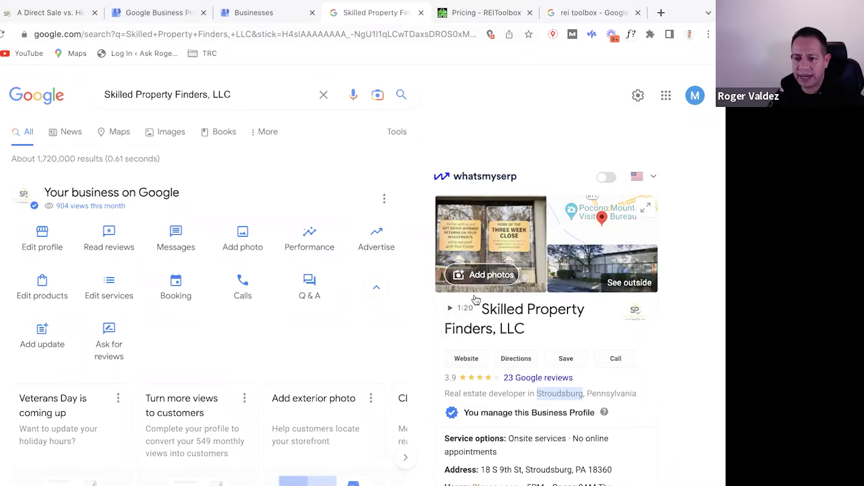
click(378, 290)
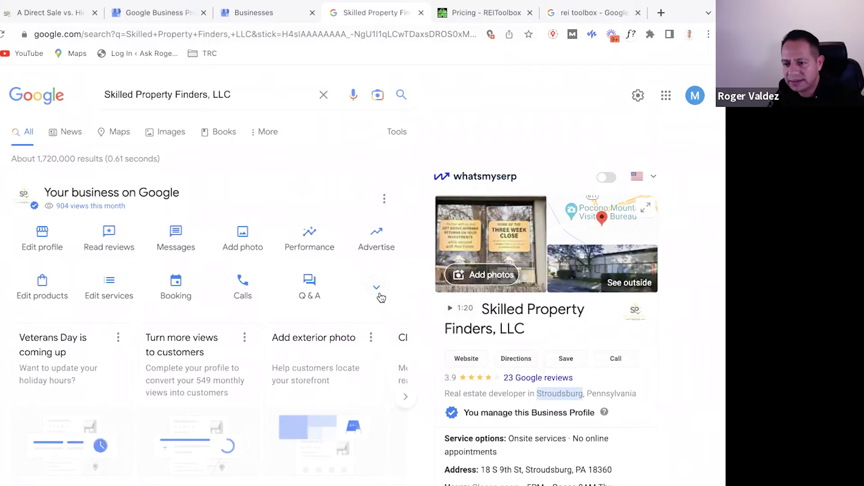
click(377, 291)
click(47, 345)
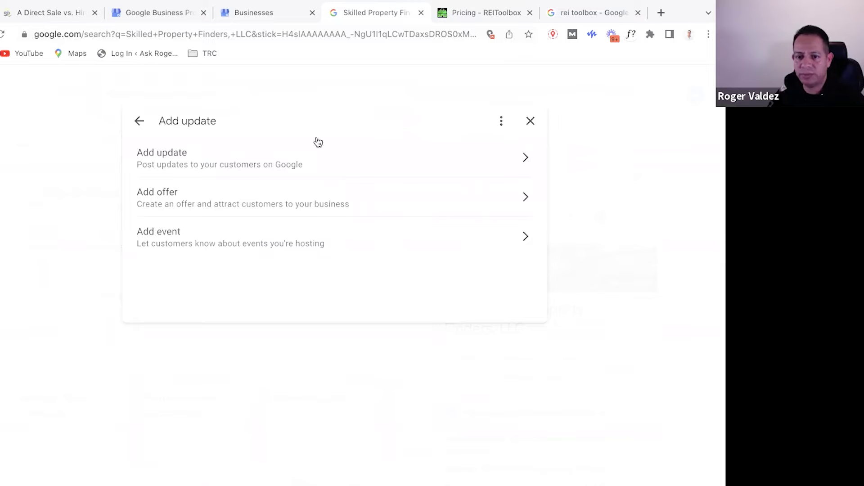
Switch to the Allentown direct sale blog post and highlight the Showing Appointments heading with its first paragraph.
click(54, 13)
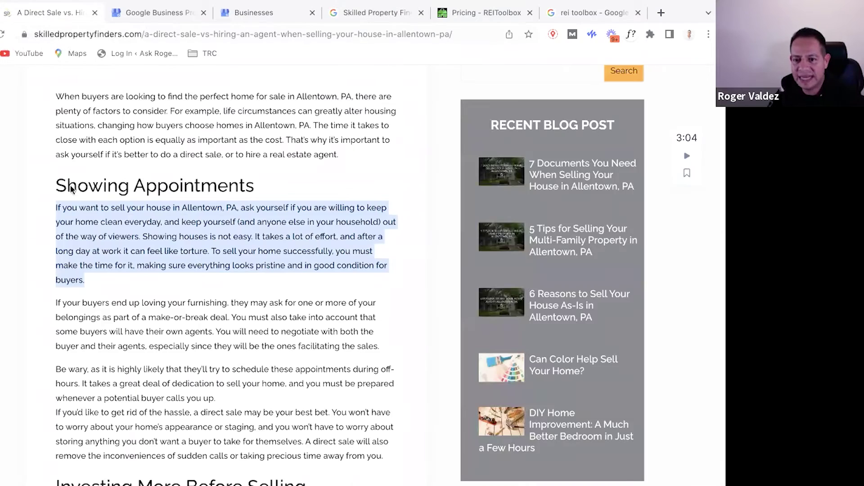
scroll(78, 209, up, 10)
scroll(78, 208, down, 9)
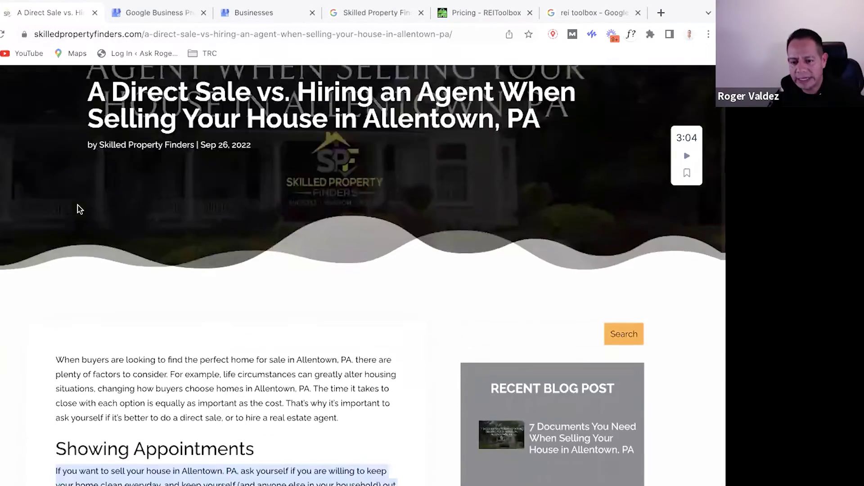
click(79, 216)
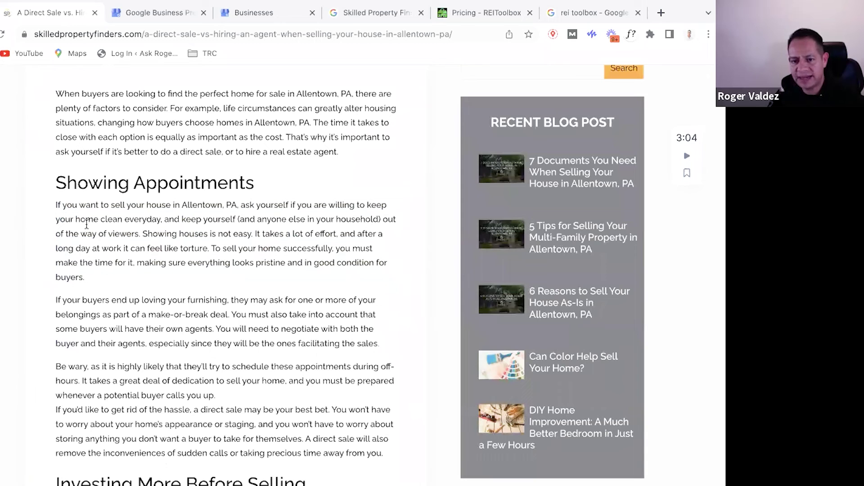
drag(55, 183, 87, 279)
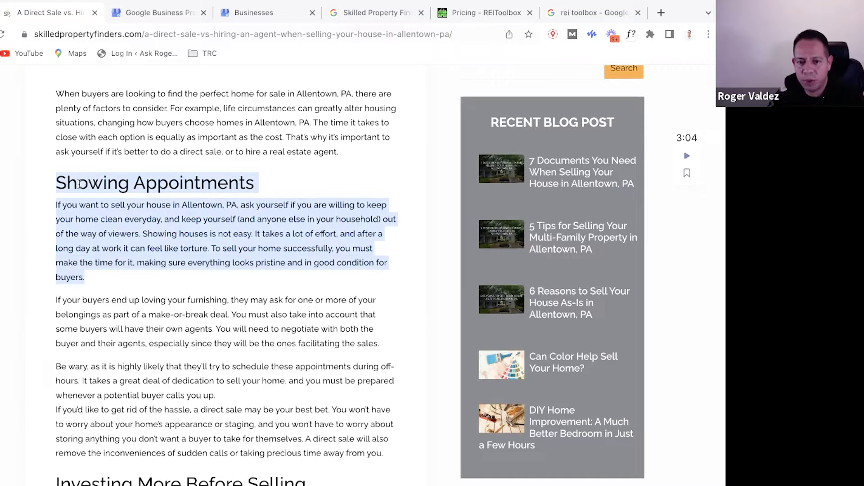
drag(57, 183, 114, 288)
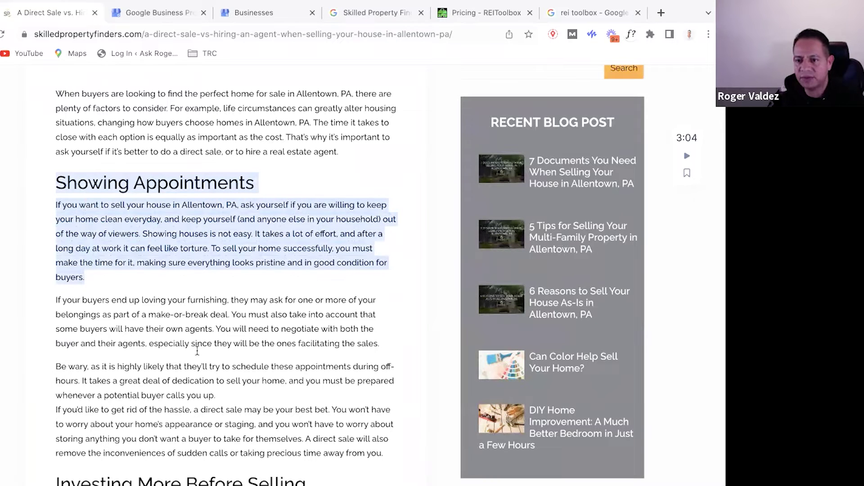
Revisit the REI Toolbox update, return to the Allentown blog post, clear its highlight and view it down to Investing More Before Selling.
click(570, 14)
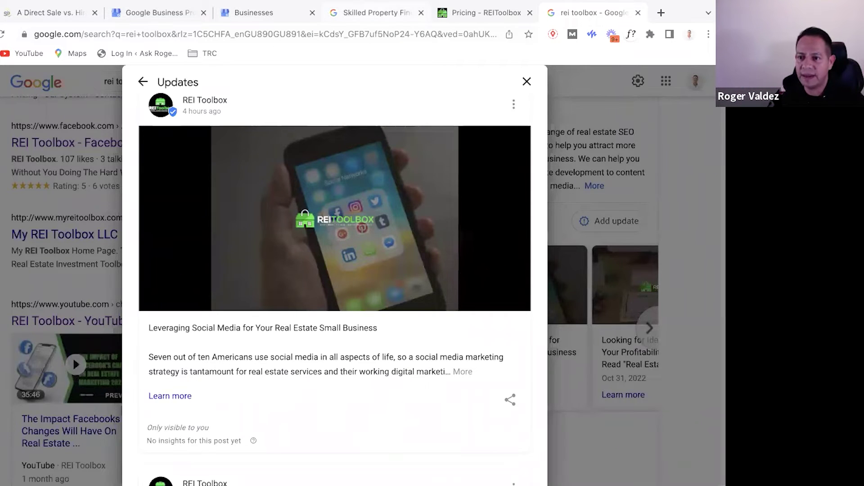
click(377, 14)
click(60, 14)
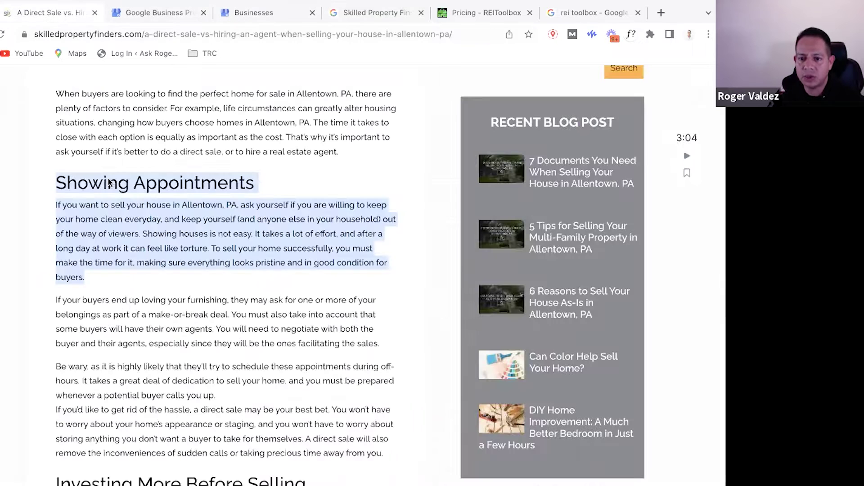
click(103, 228)
scroll(203, 260, down, 2)
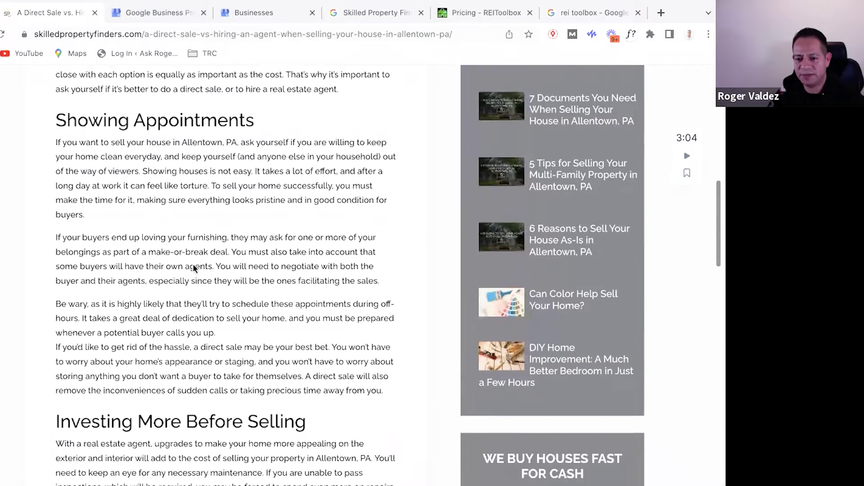
scroll(193, 269, down, 1)
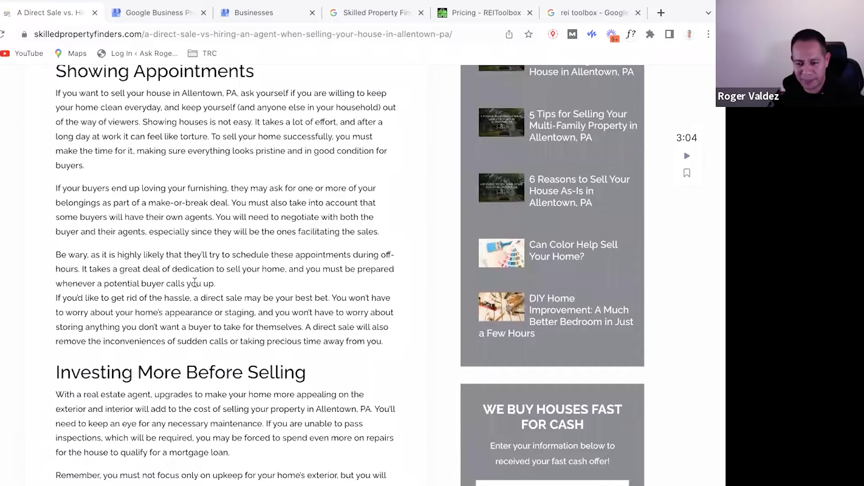
Check the REI Toolbox update, return to the Allentown post and open the Skilled Property Finders blog page to view its latest articles.
scroll(194, 283, down, 1)
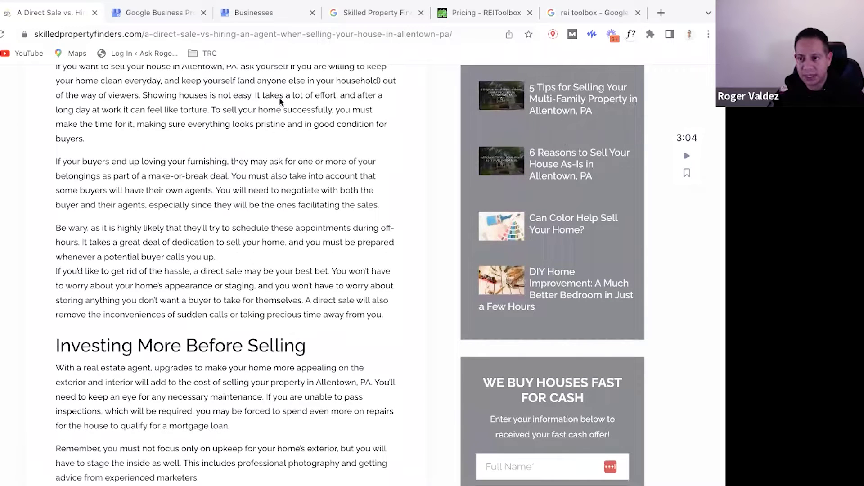
click(590, 12)
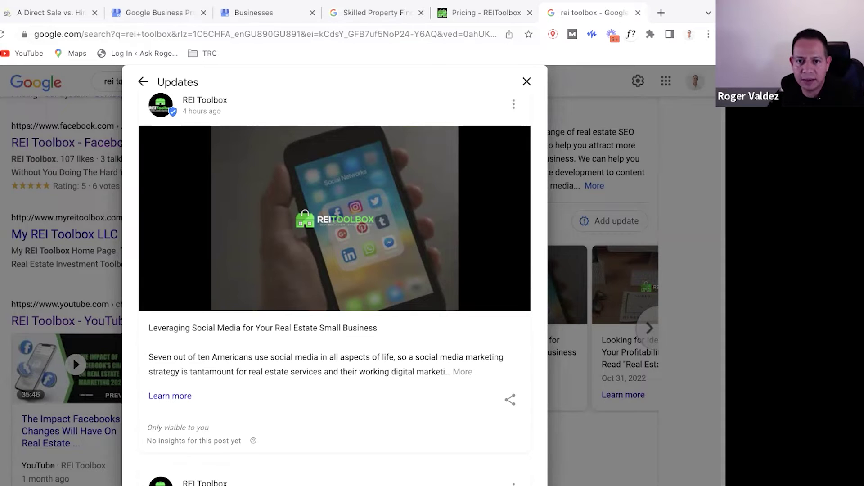
click(20, 13)
scroll(74, 165, up, 15)
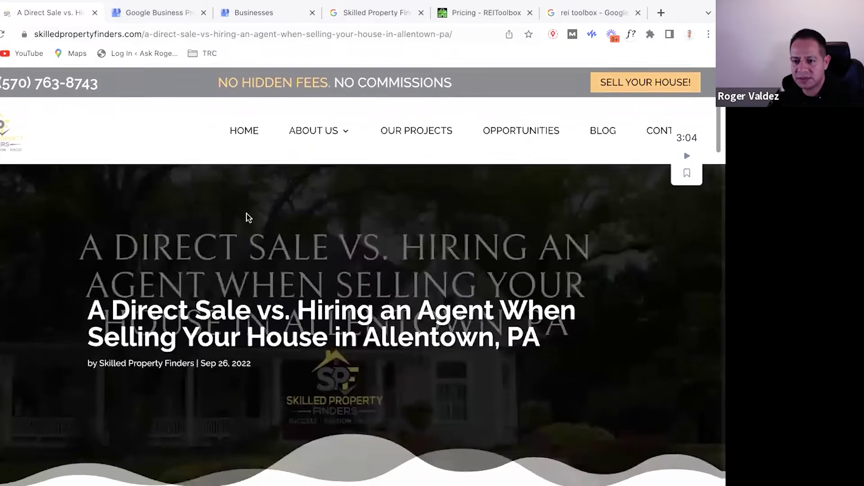
click(597, 134)
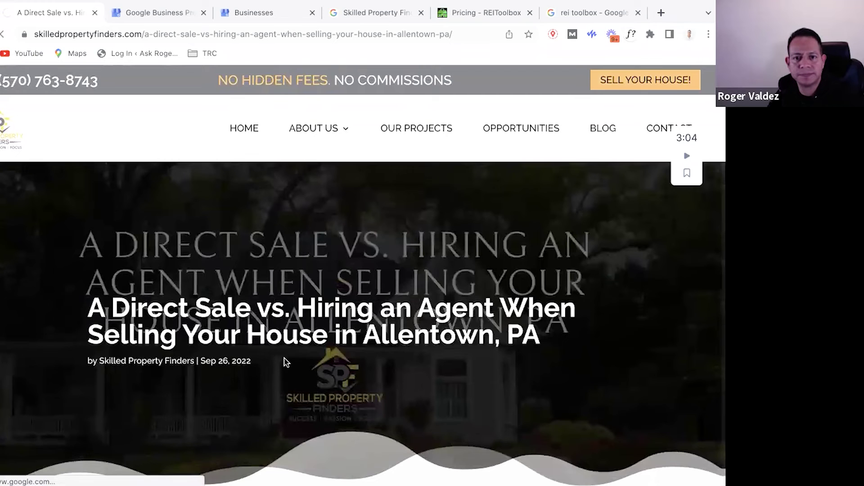
scroll(182, 319, down, 4)
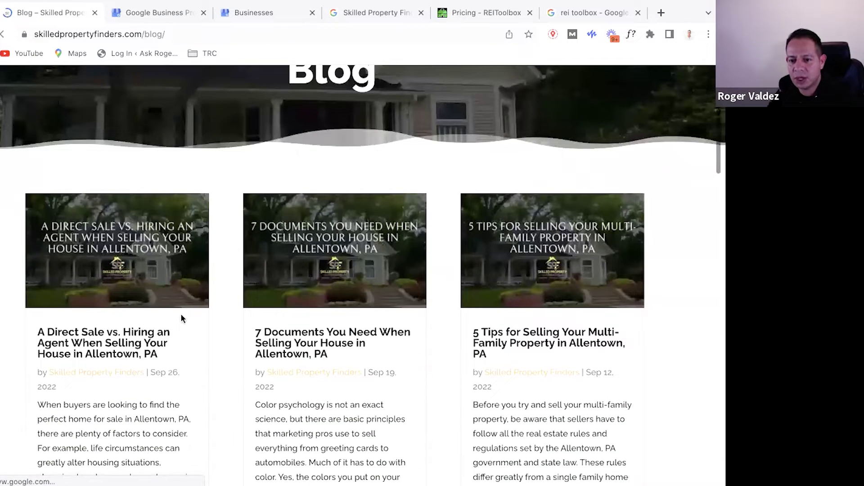
scroll(135, 261, down, 1)
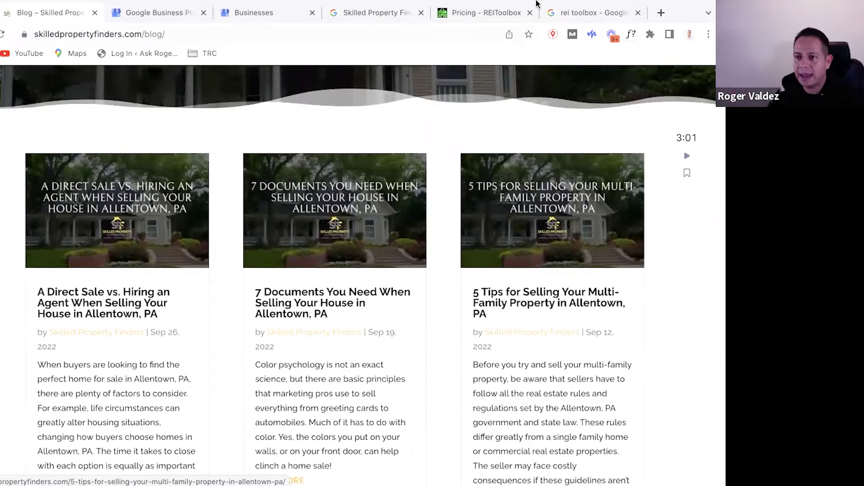
Revisit REI Toolbox's pricing plans and examine the text and Learn more link of its social media update.
click(491, 15)
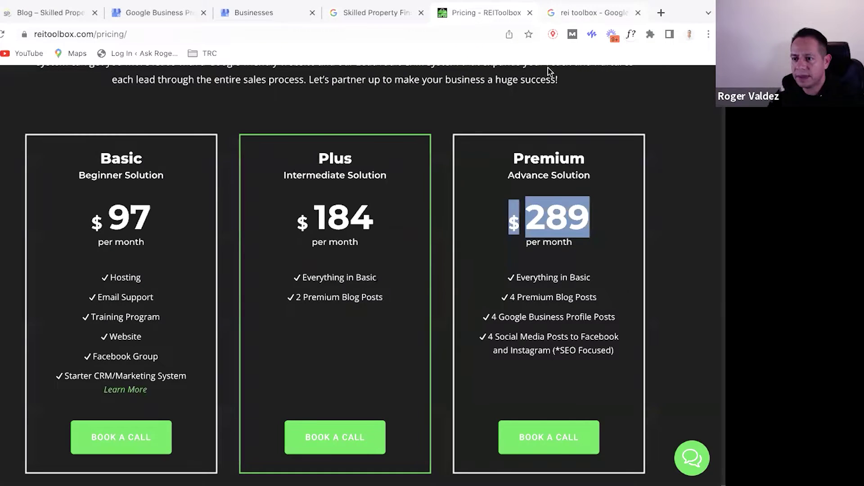
click(575, 13)
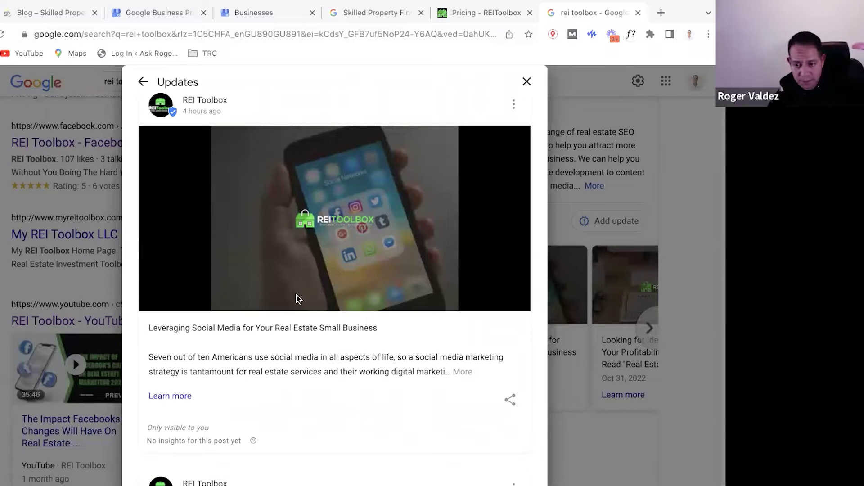
scroll(296, 298, down, 2)
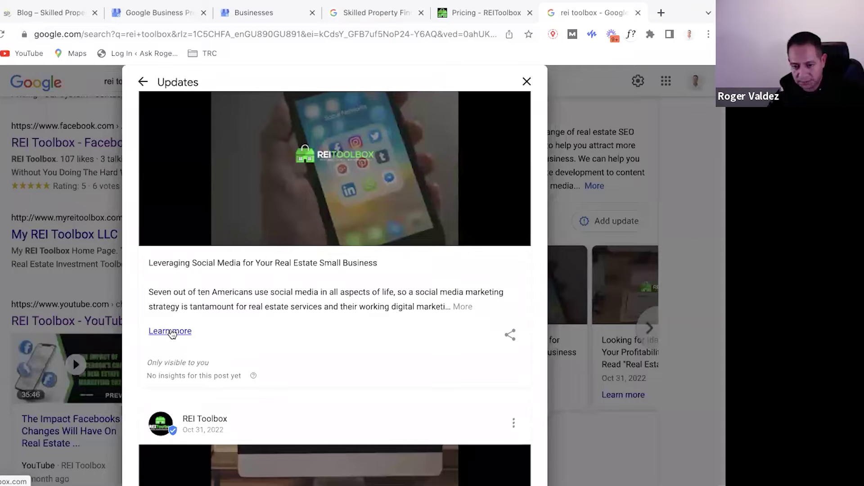
Open the blog article "A Direct Sale vs. Hiring an Agent When Selling Your House in Allentown, PA" and select its web address.
click(36, 10)
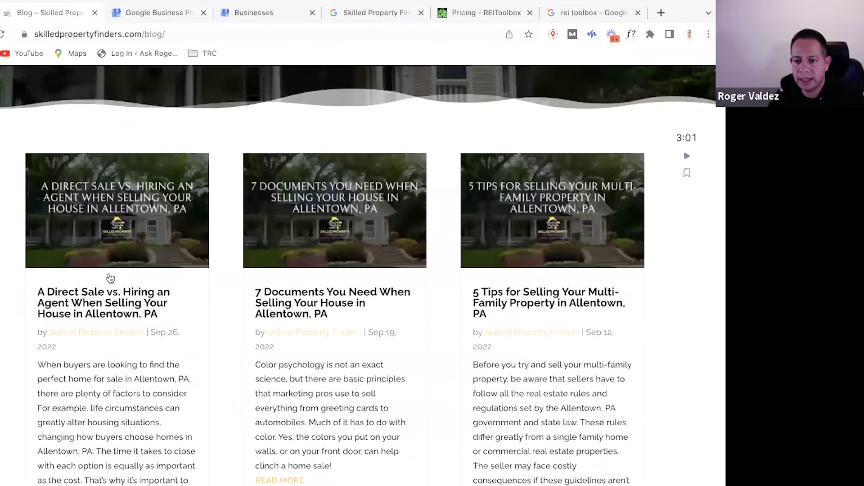
click(97, 303)
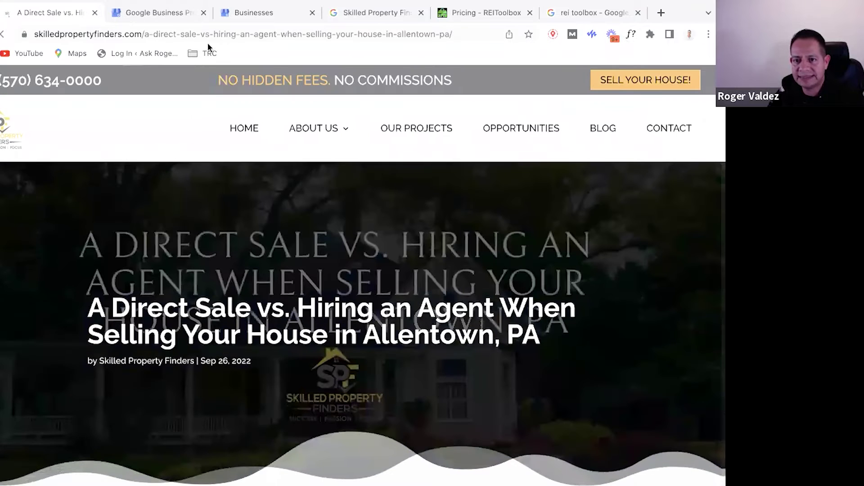
click(214, 34)
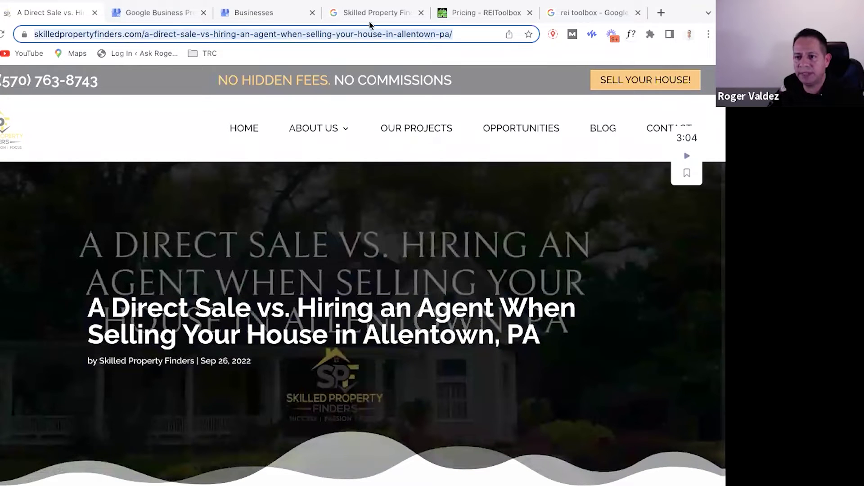
Return to the Skilled Property Finders, LLC search results by way of the REI Toolbox update and close the Add update options.
click(585, 13)
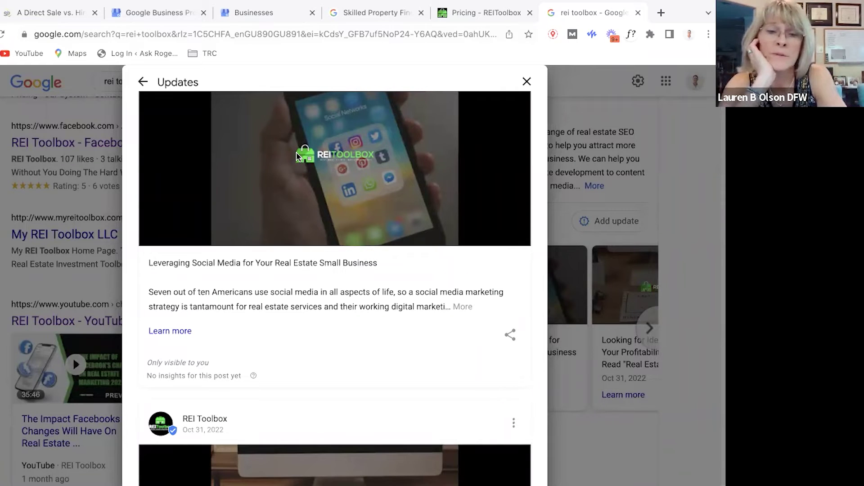
click(369, 12)
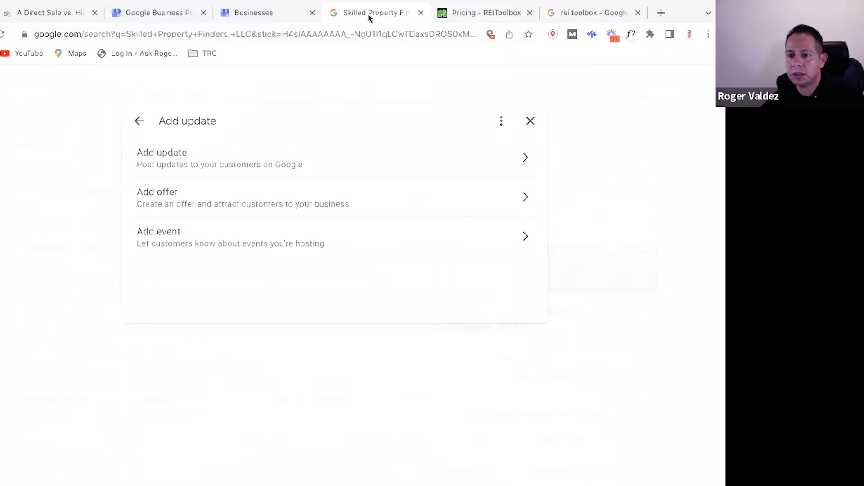
click(530, 121)
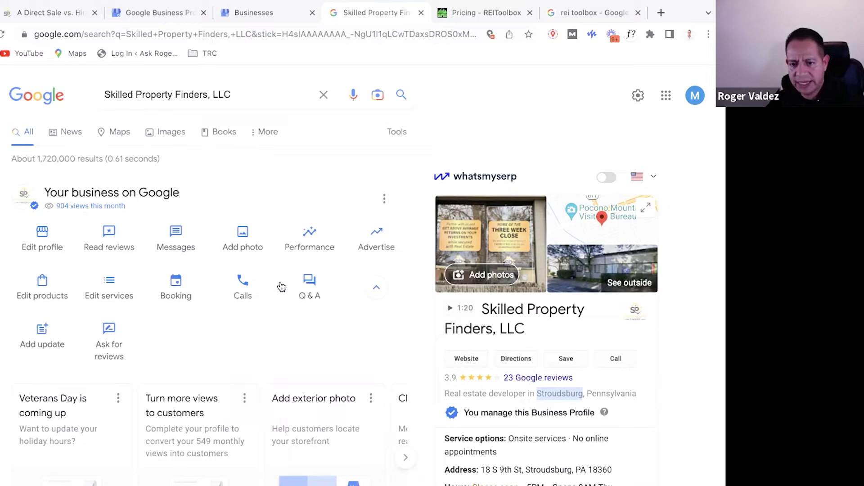
View the Skilled Property Finders profile's business information and its options for adding a photo, closing each one.
click(40, 238)
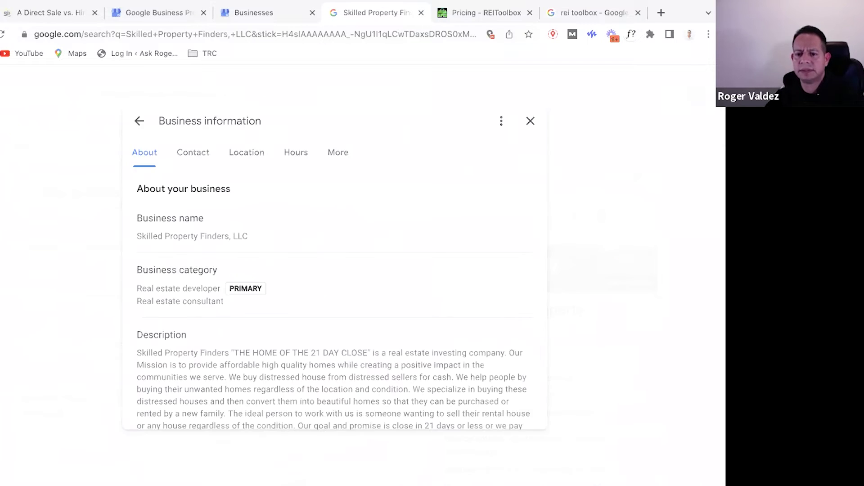
click(530, 122)
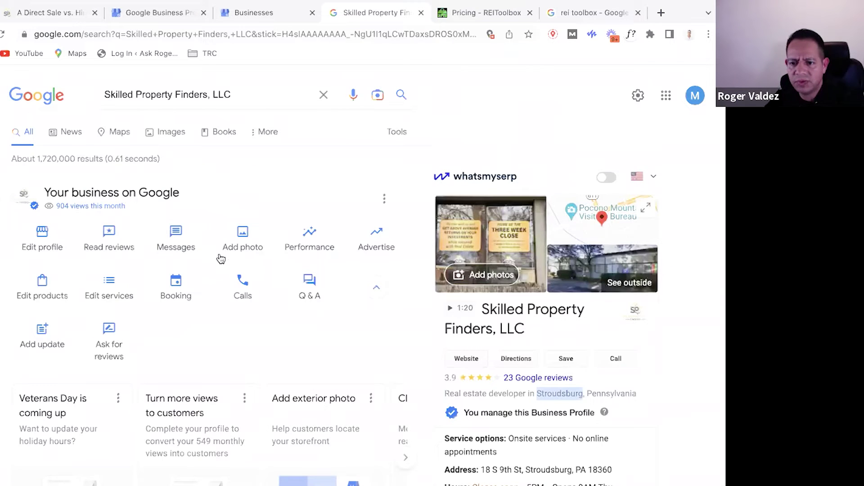
click(240, 244)
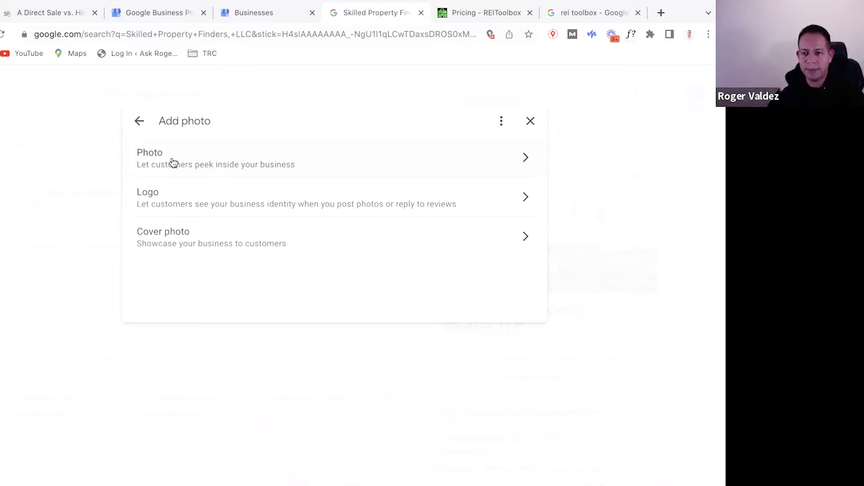
click(531, 126)
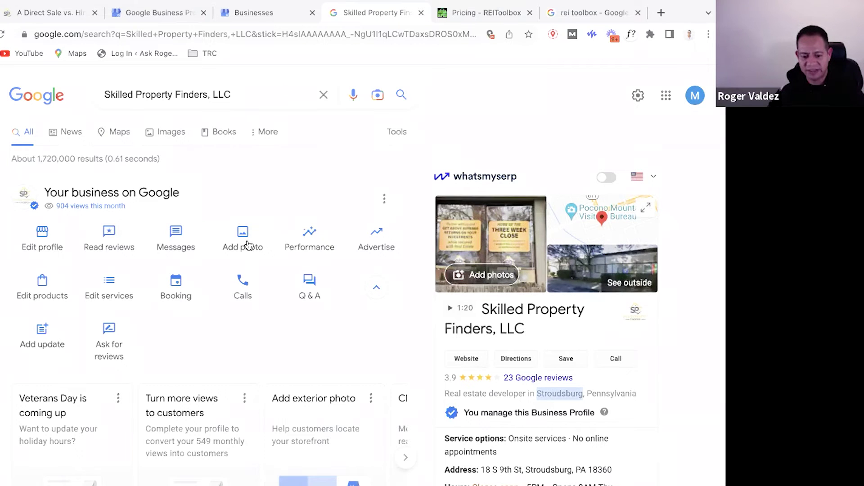
Start a new update post for the Skilled Property Finders profile and activate its description field.
click(43, 344)
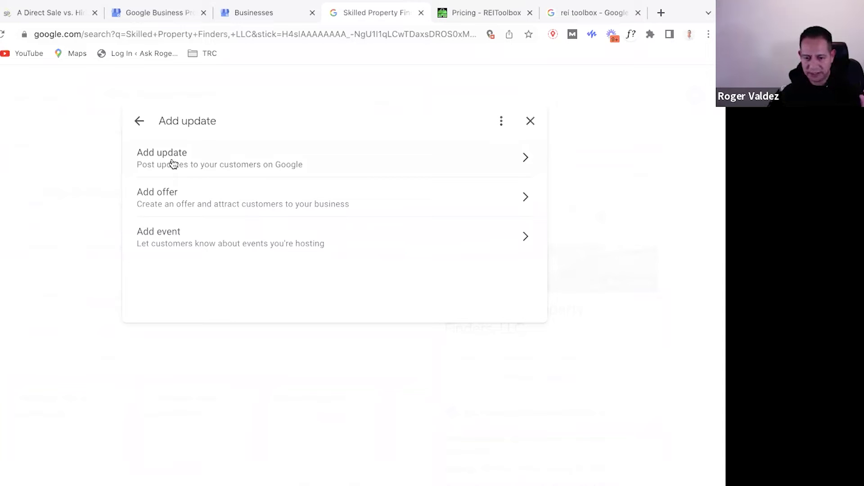
click(521, 155)
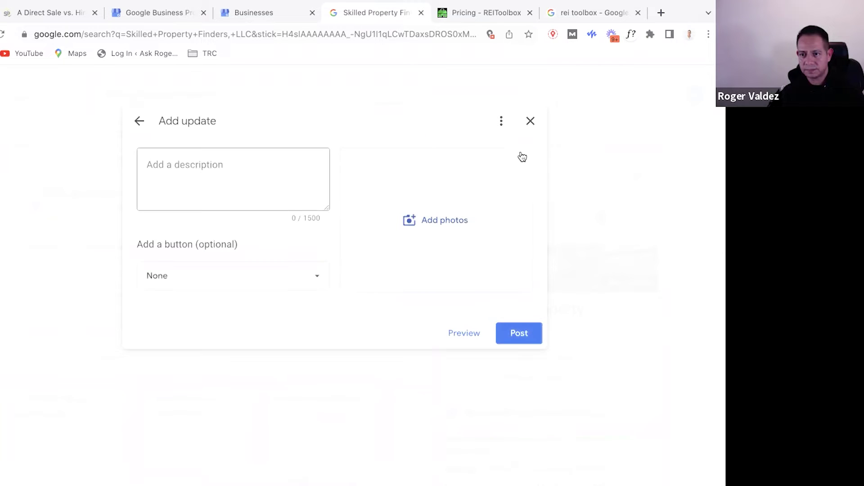
click(221, 176)
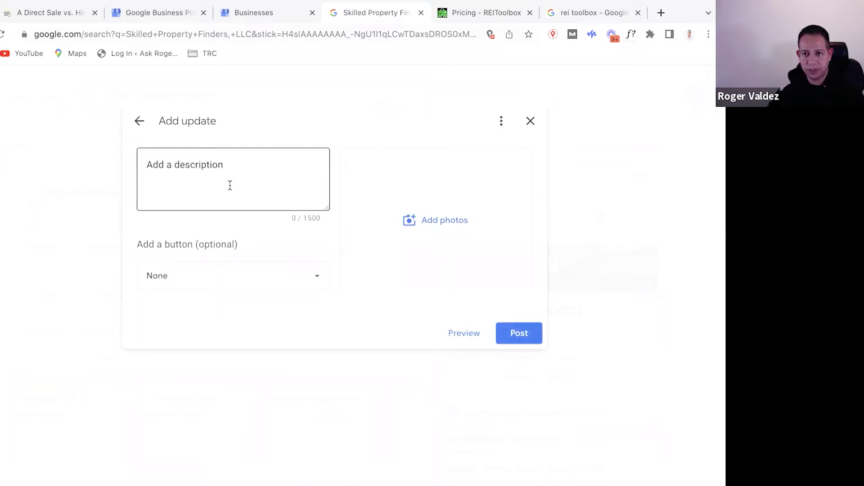
Return to the Allentown post and highlight the "Investing More Before Selling" heading, followed by its opening paragraphs.
click(48, 14)
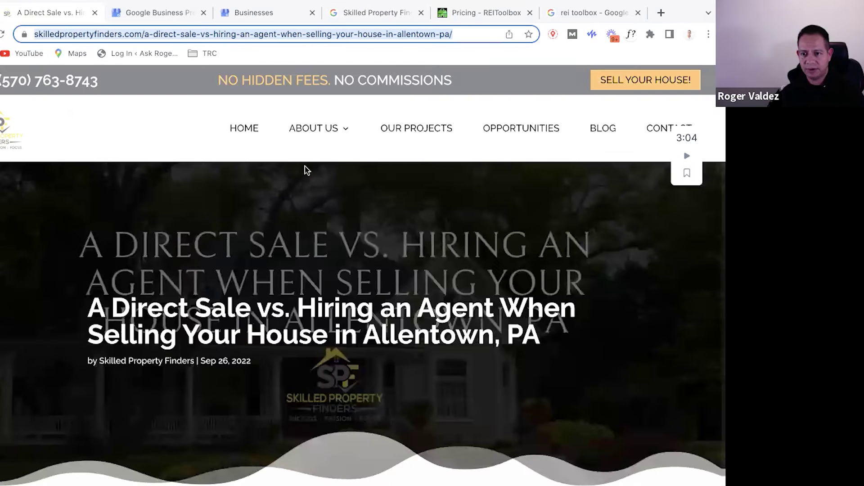
scroll(288, 295, down, 2)
scroll(288, 295, down, 15)
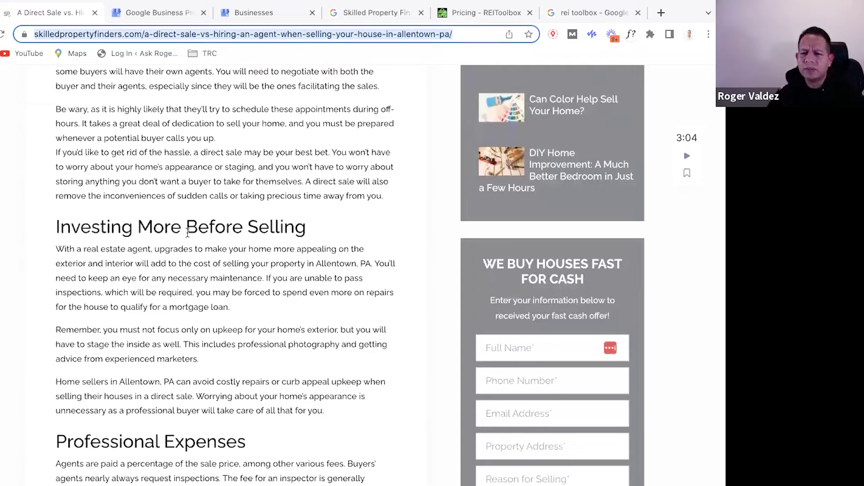
click(174, 224)
drag(56, 227, 306, 227)
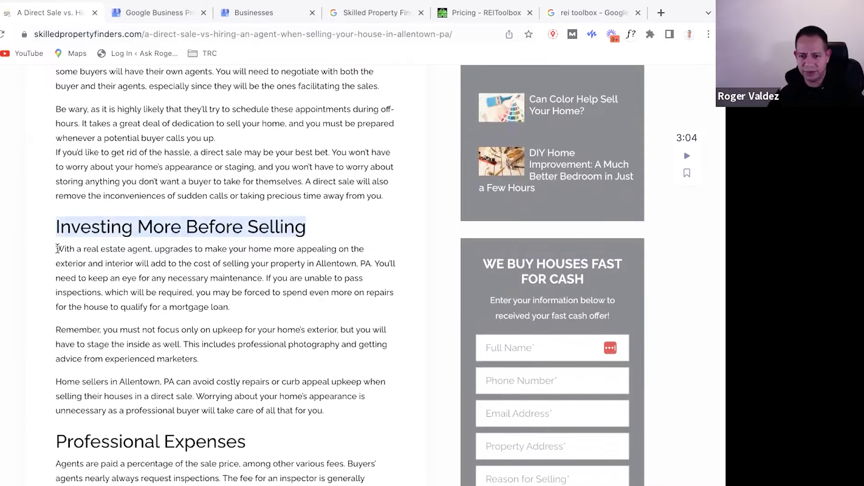
drag(57, 249, 237, 343)
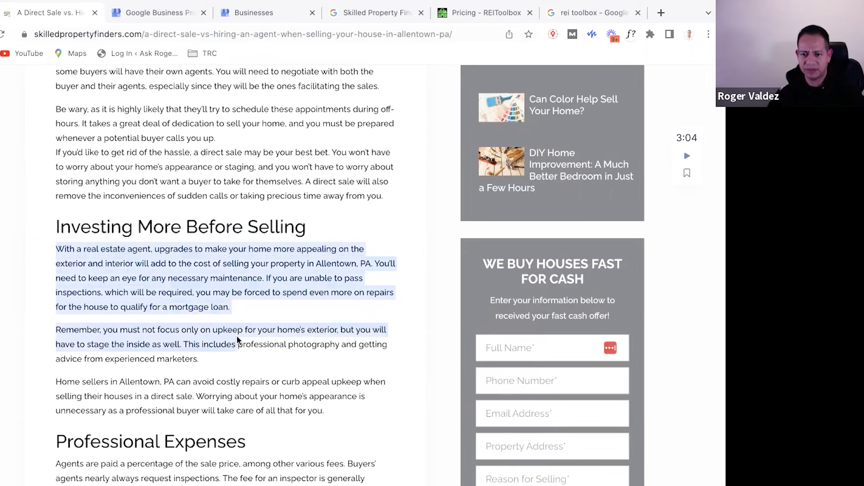
Check the REI Toolbox update, add a Learn more button to the Skilled Property Finders update draft and activate its link field.
click(595, 12)
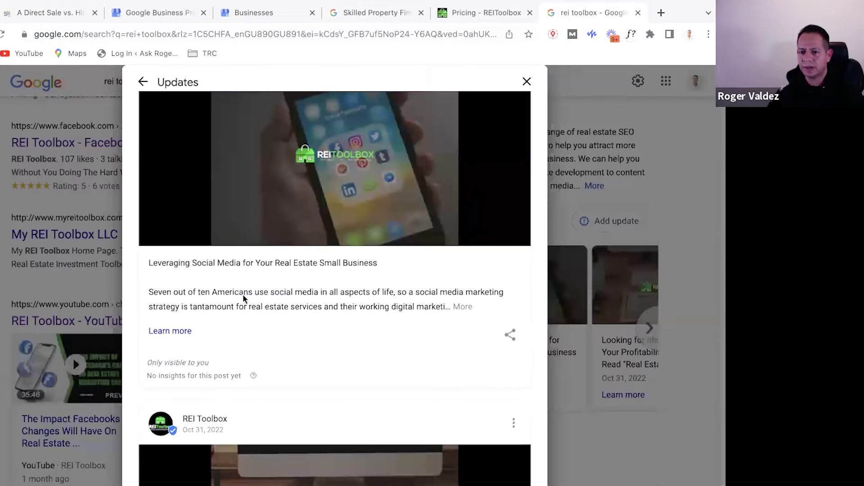
click(355, 13)
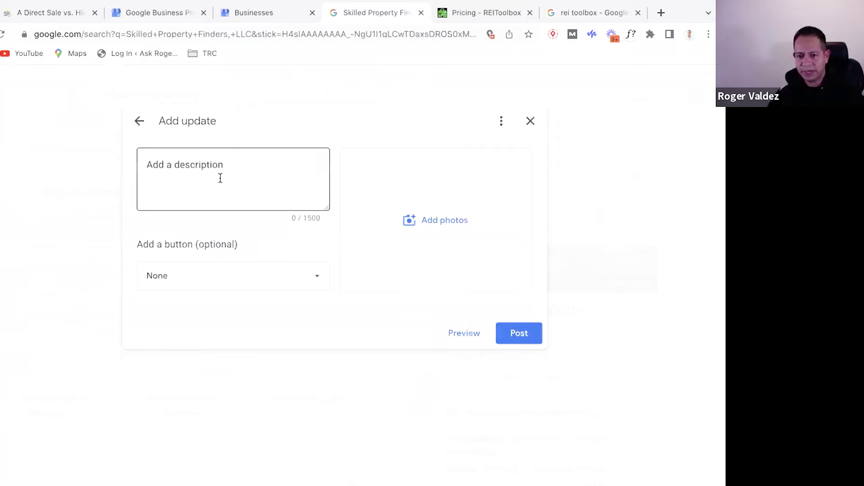
click(212, 282)
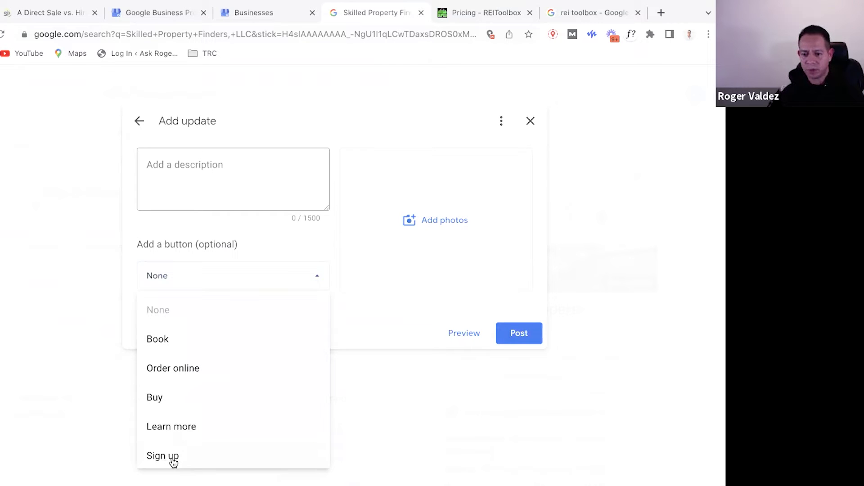
click(193, 426)
click(176, 334)
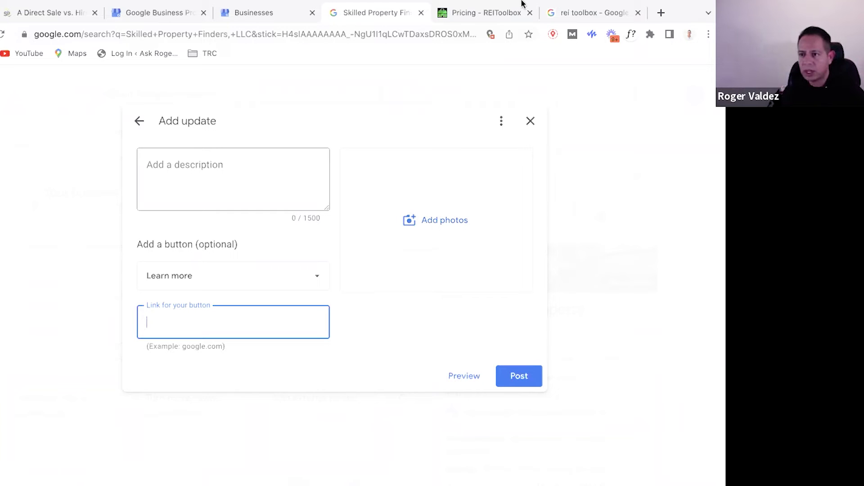
Open pixabay.com in a new browser tab.
click(660, 12)
click(449, 36)
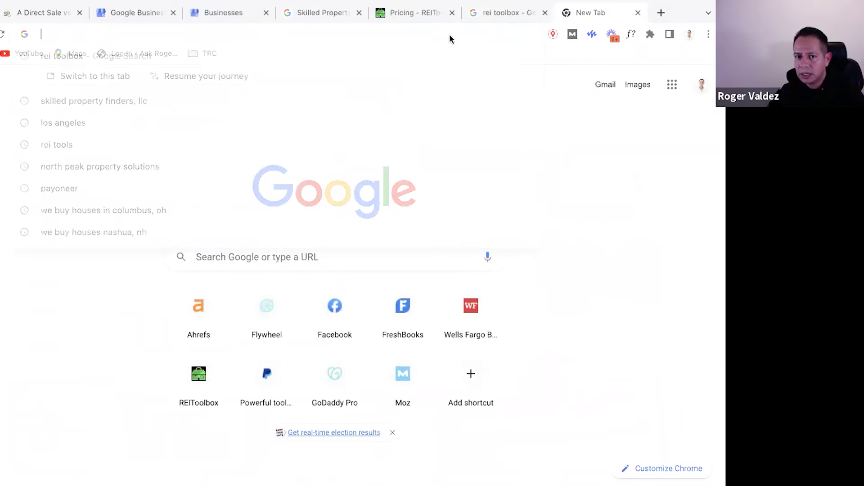
text(pi)
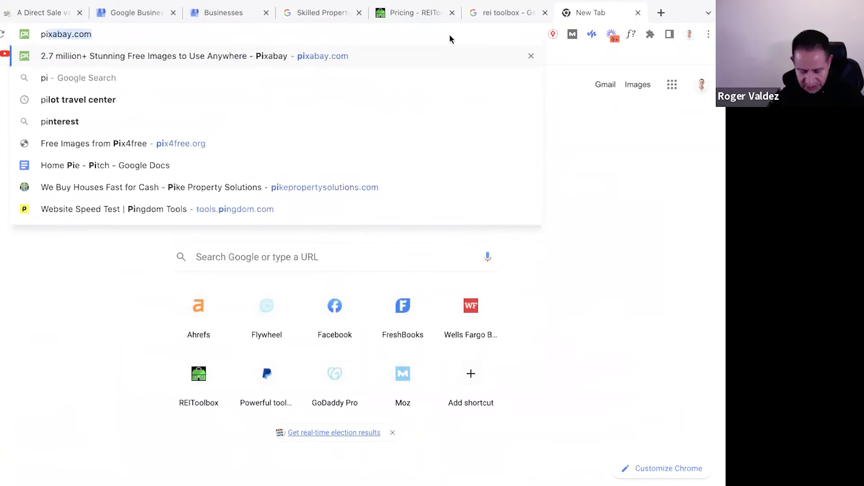
key(Return)
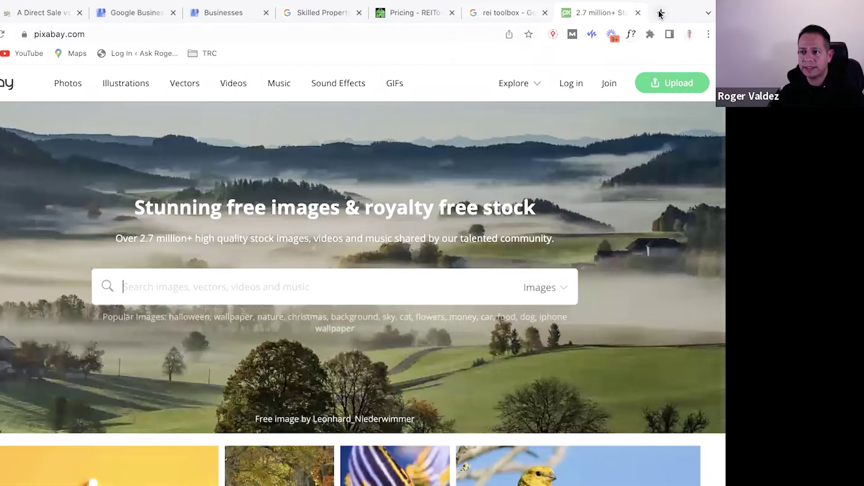
Open canva.com in another new browser tab.
key(super+t)
click(474, 33)
text(canva.com)
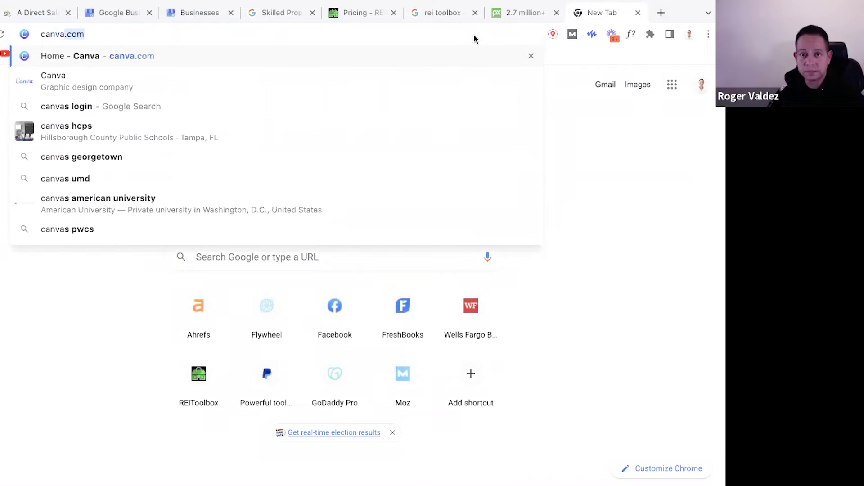
key(Return)
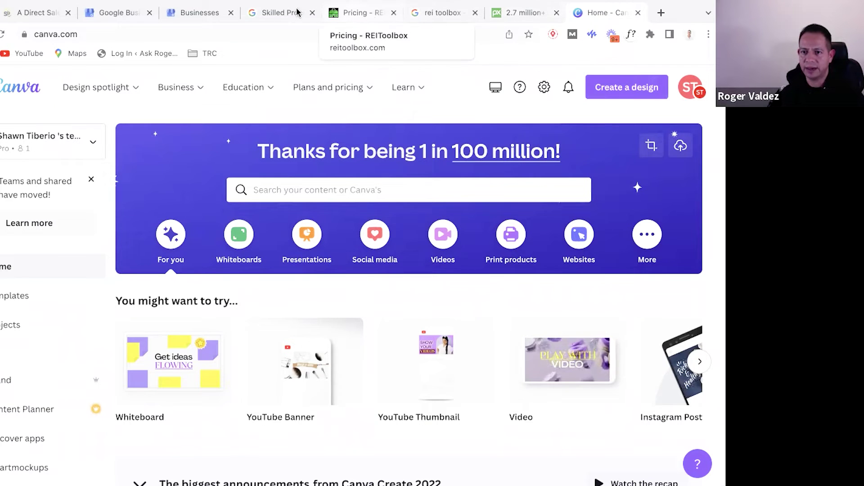
Compare the Allentown post's title image with the published REI Toolbox social media update, and return to the Skilled Property Finders update draft.
click(59, 10)
scroll(133, 178, up, 15)
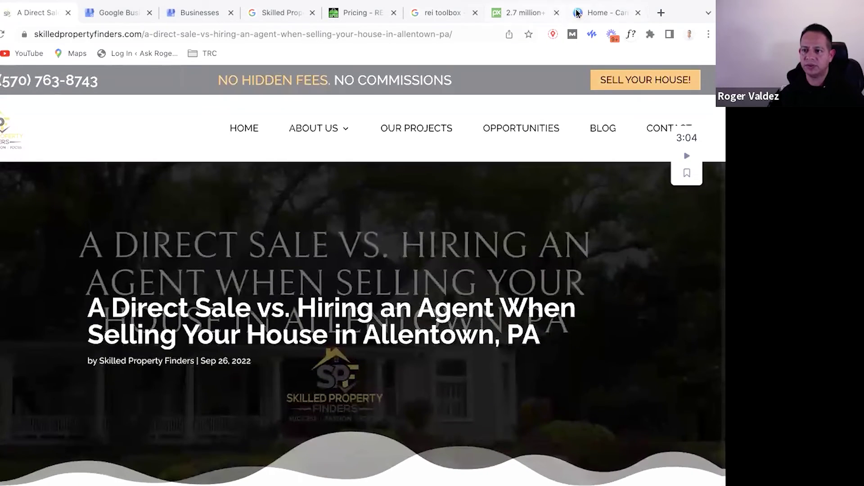
click(435, 13)
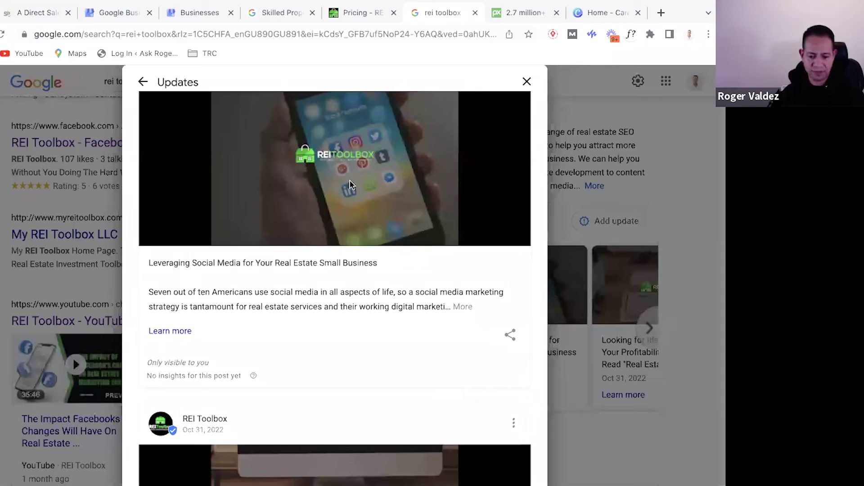
click(276, 14)
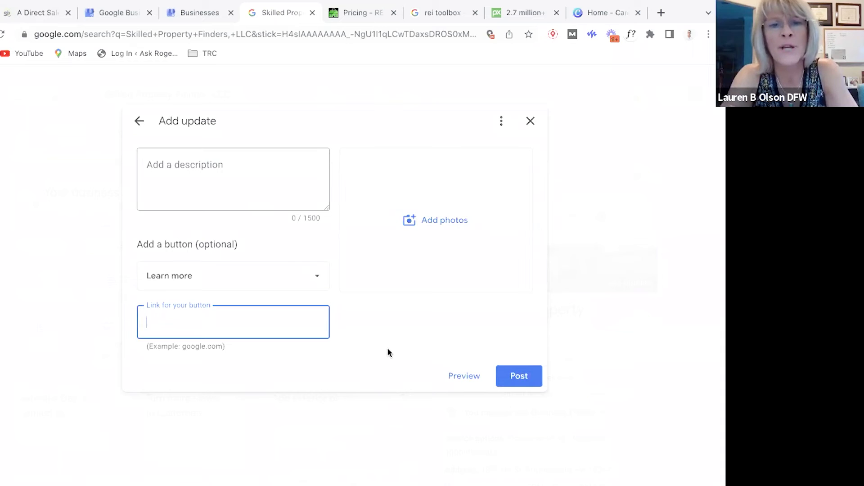
Open the Skilled Property Finders blog page from the Allentown post and look through its article thumbnails.
click(32, 14)
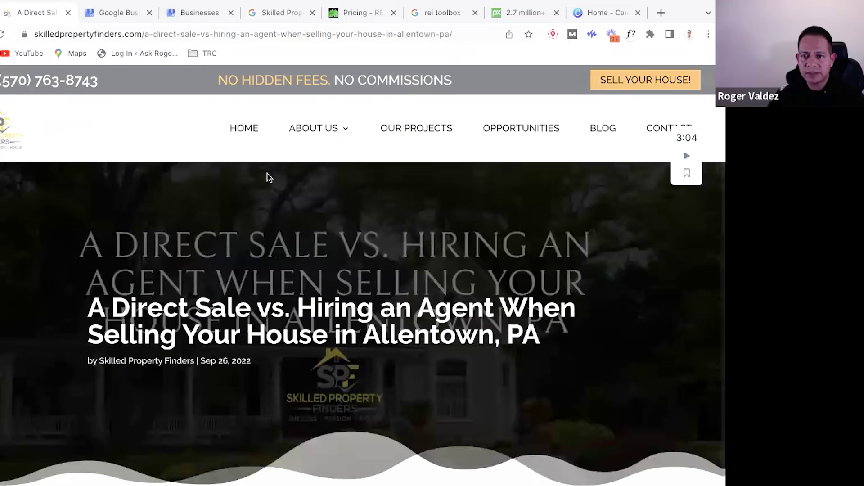
click(600, 128)
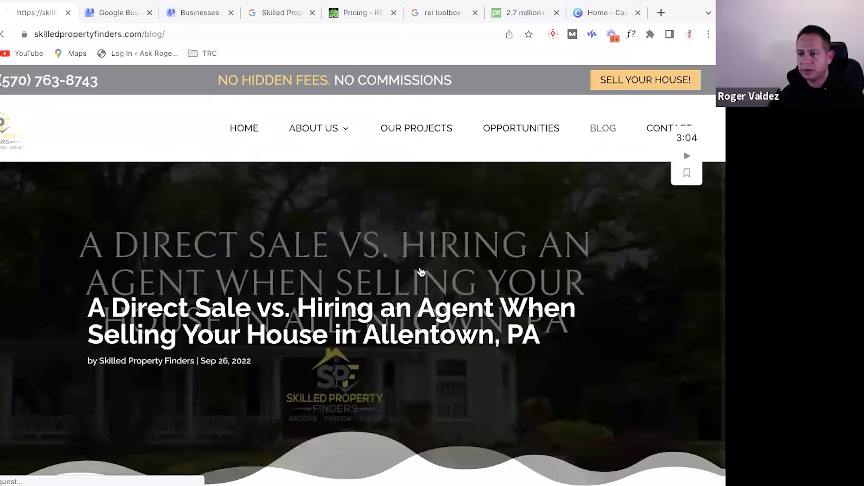
scroll(53, 357, down, 10)
scroll(144, 330, up, 7)
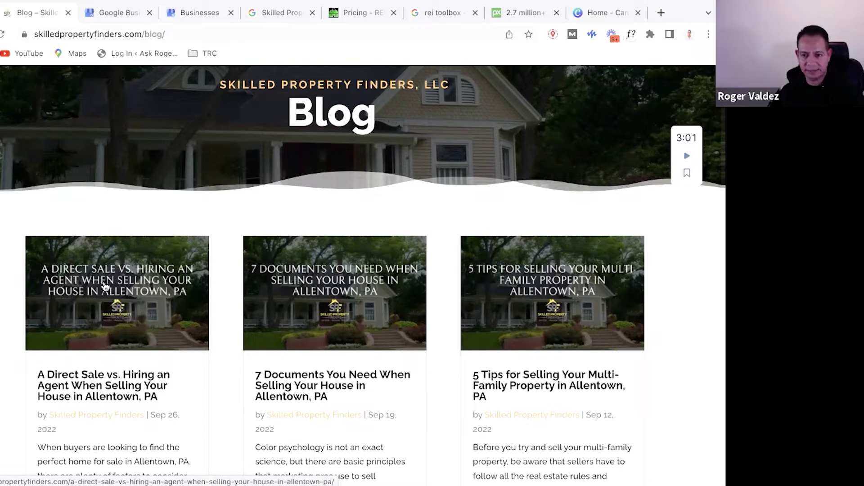
Return to the Skilled Property Finders update draft and discard it, going back to the business profile.
click(277, 14)
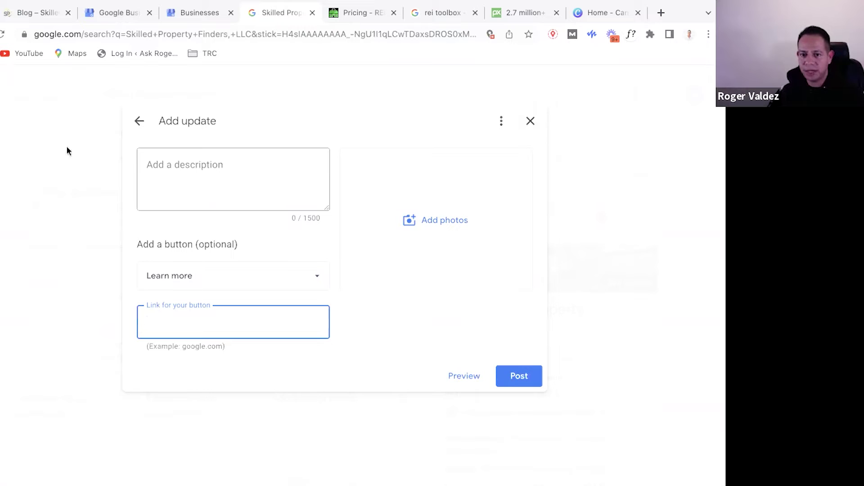
click(139, 121)
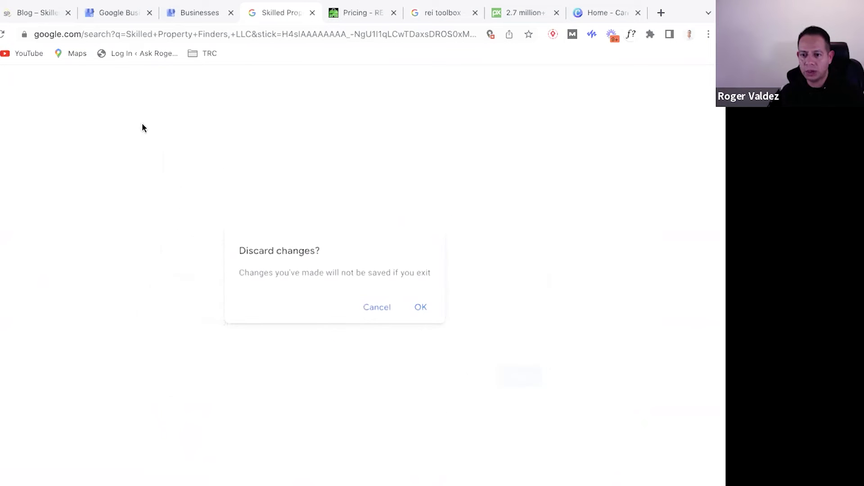
click(373, 307)
click(530, 128)
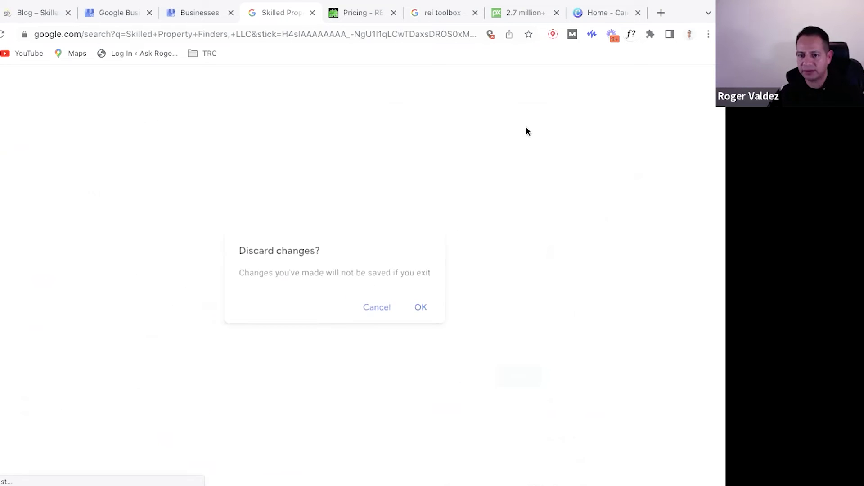
click(420, 306)
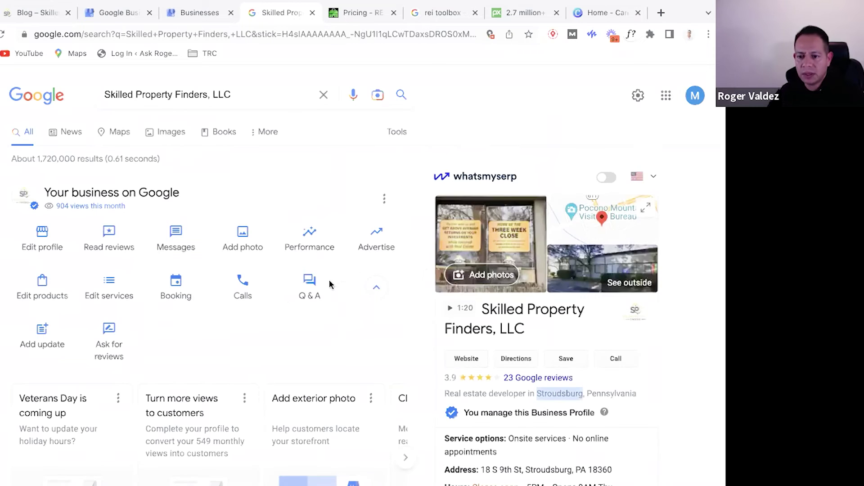
Examine the Add event form's title, date, time, details and button options, and discard the blank event.
click(44, 337)
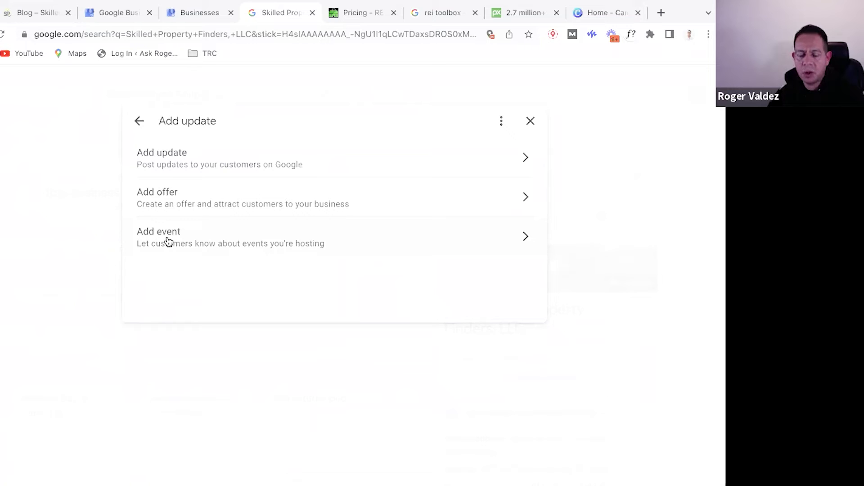
click(496, 238)
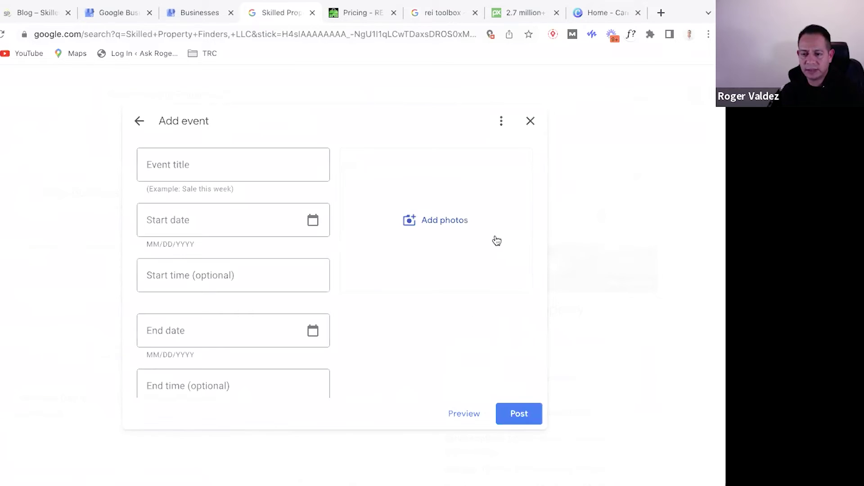
scroll(129, 293, down, 2)
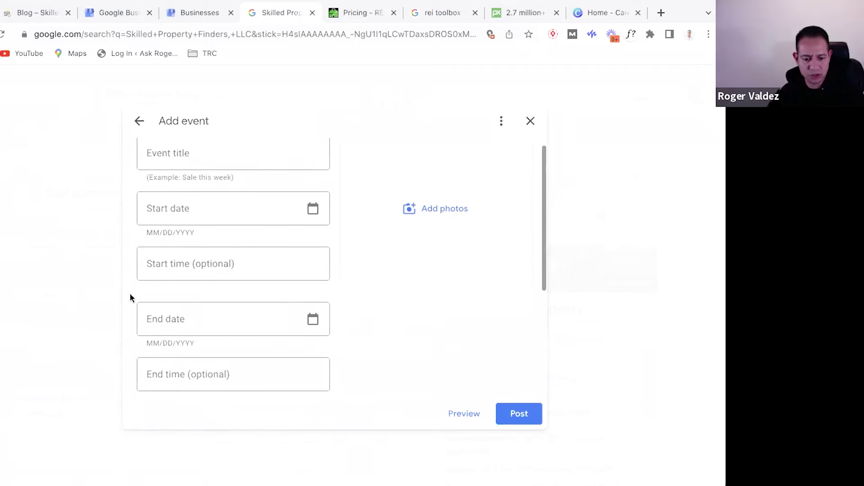
scroll(130, 295, up, 2)
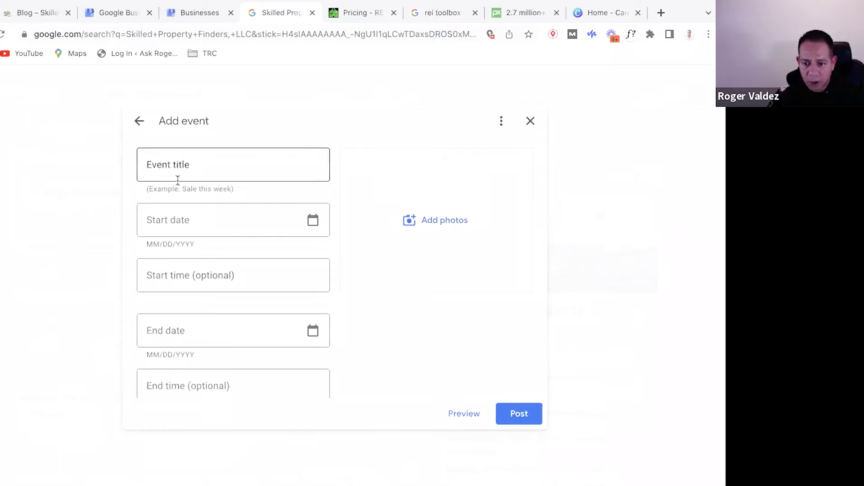
scroll(191, 317, down, 2)
scroll(192, 320, down, 2)
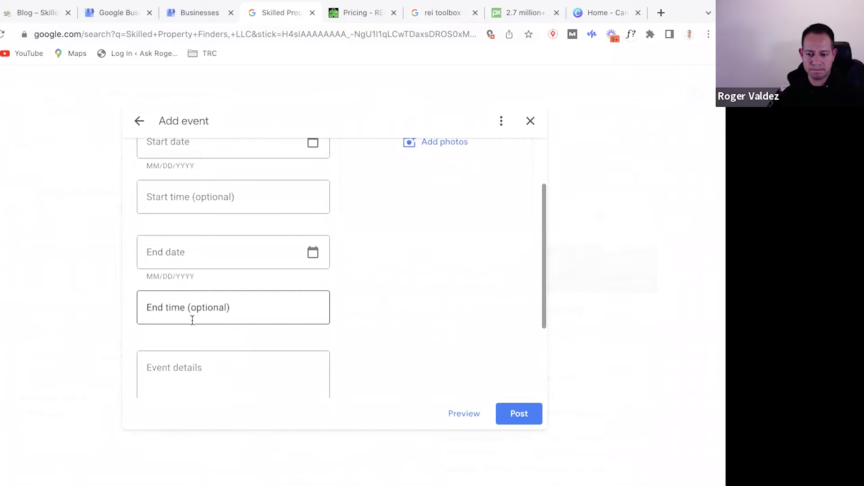
scroll(194, 331, down, 3)
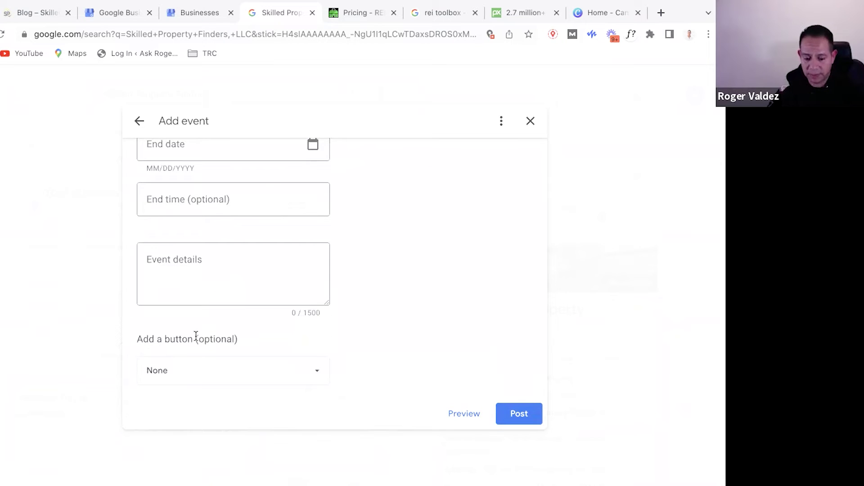
scroll(195, 337, down, 1)
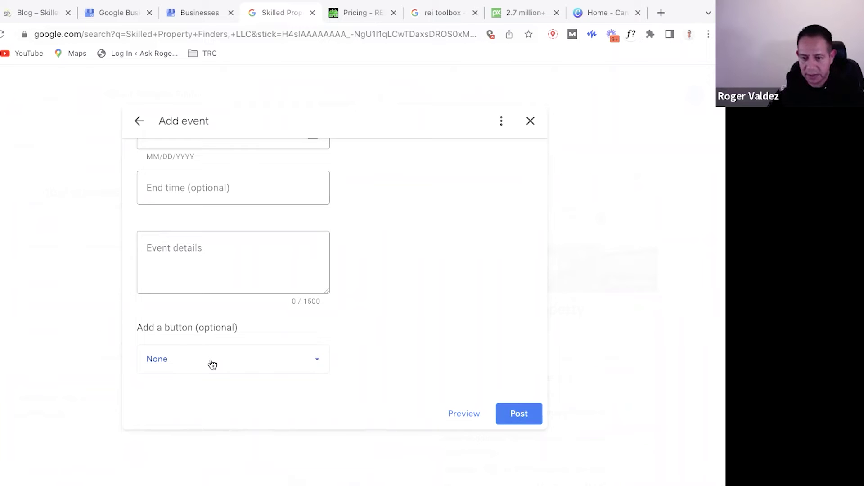
click(303, 362)
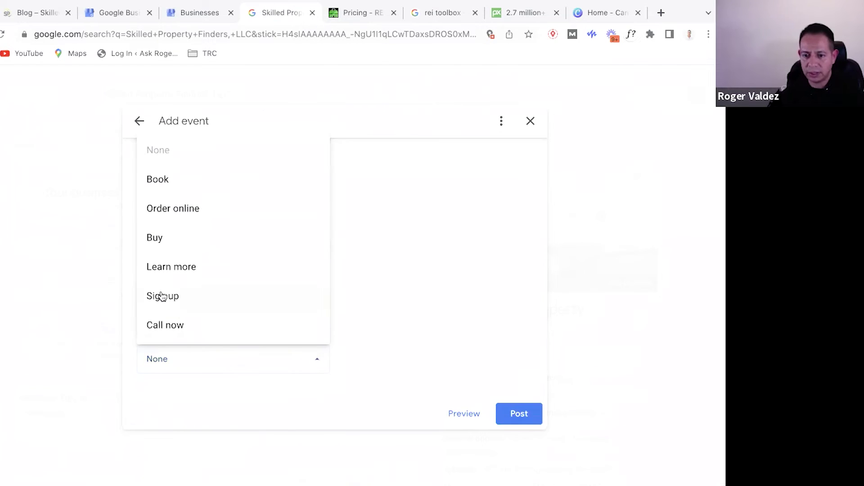
click(530, 121)
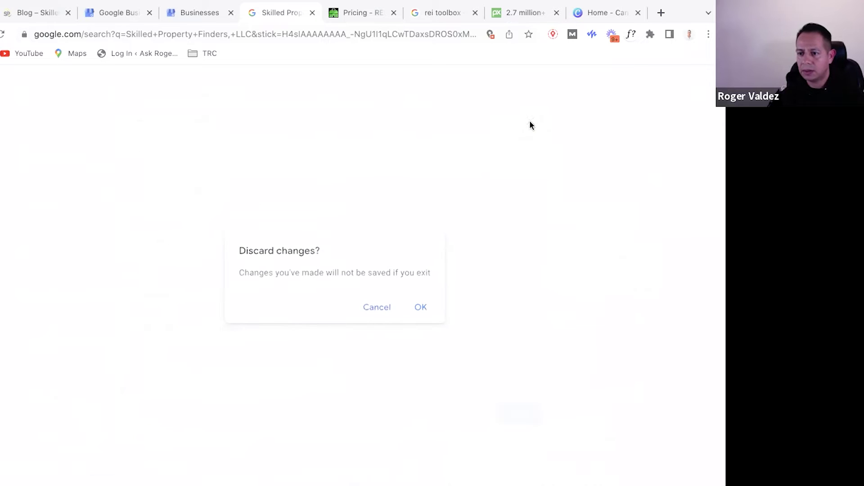
click(421, 306)
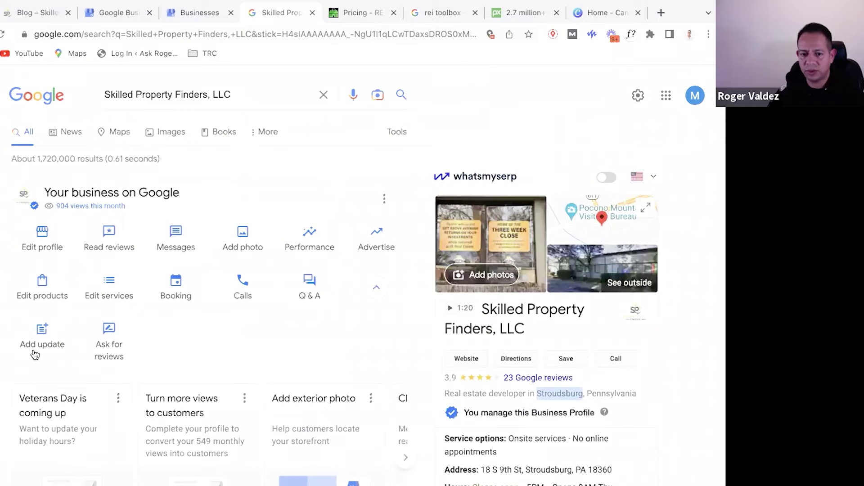
Examine the Add offer form with its optional details expanded, and discard the blank offer.
click(36, 345)
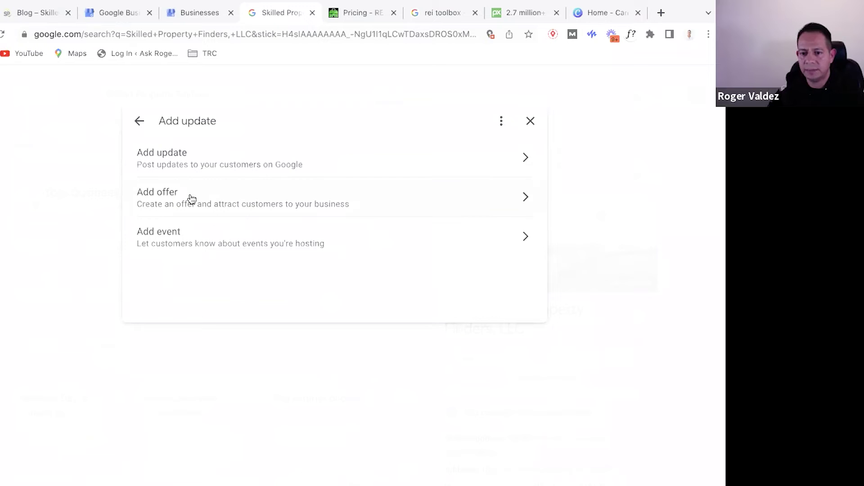
click(402, 196)
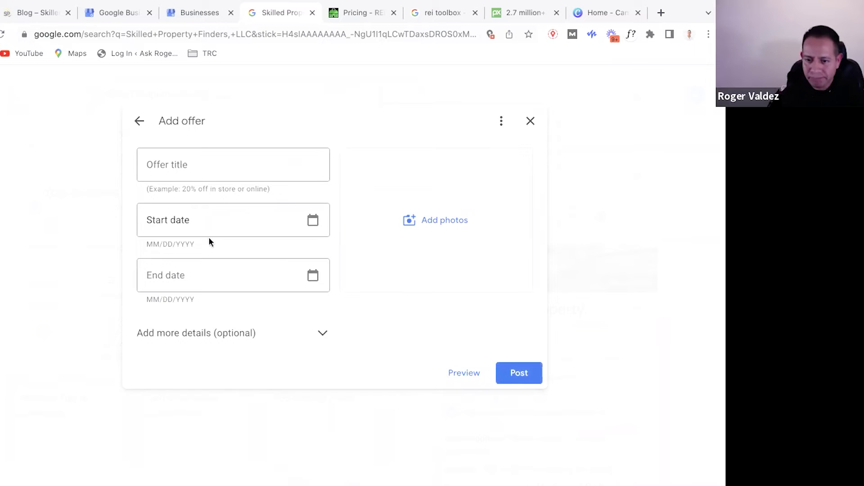
click(311, 336)
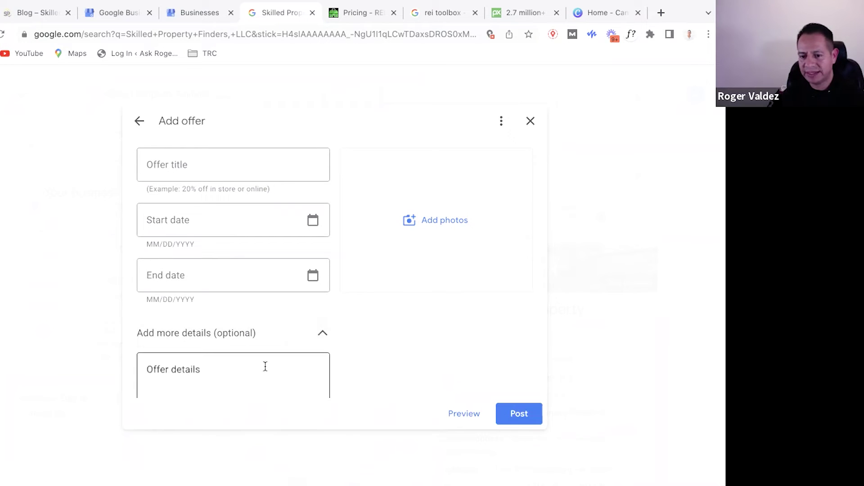
scroll(265, 366, down, 4)
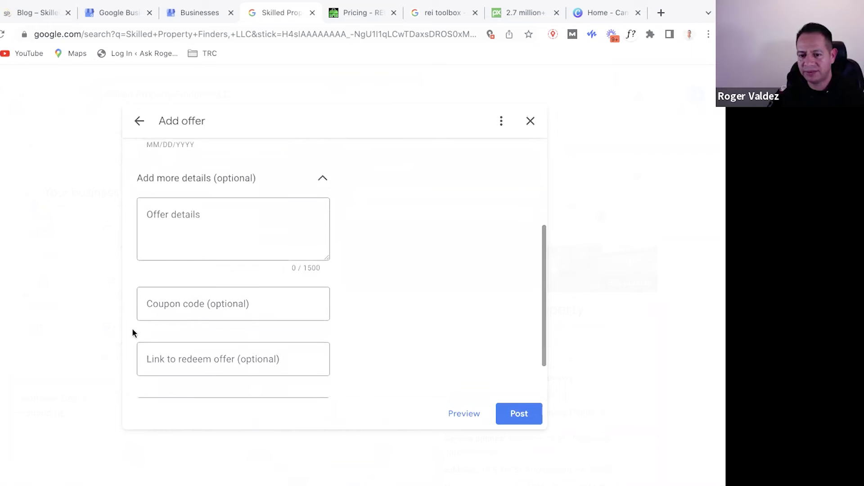
scroll(132, 333, down, 2)
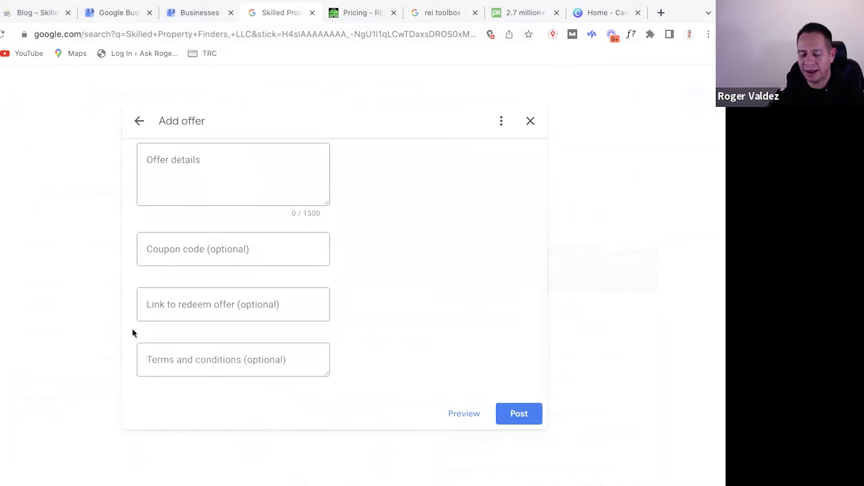
scroll(132, 333, up, 4)
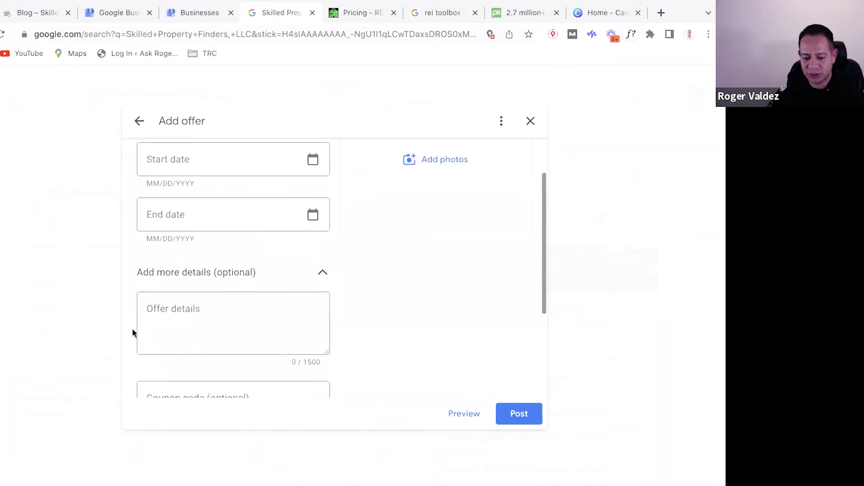
scroll(131, 328, up, 3)
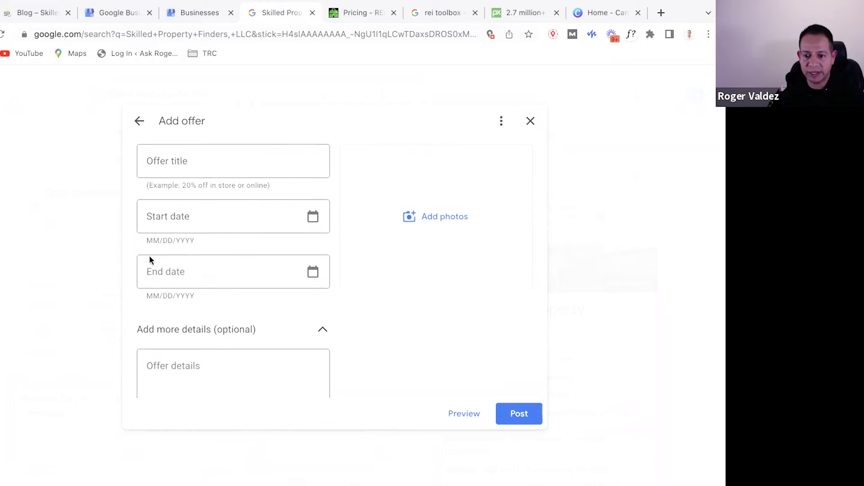
scroll(150, 255, down, 4)
scroll(199, 325, down, 2)
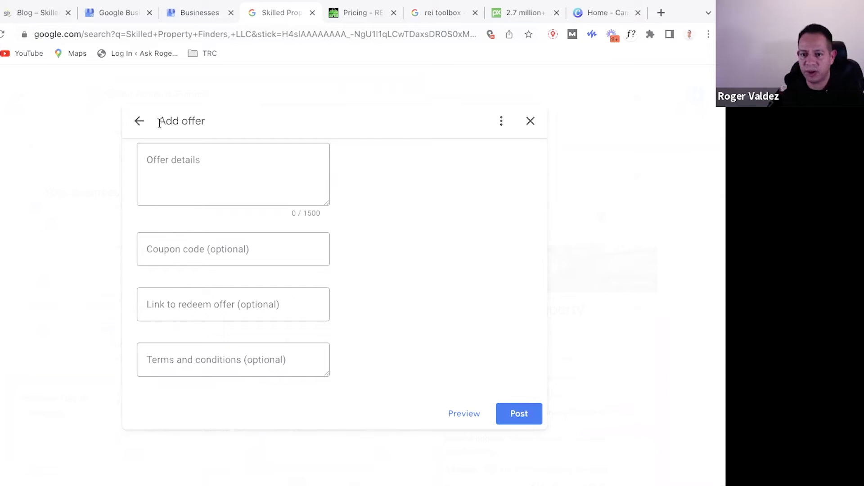
click(531, 122)
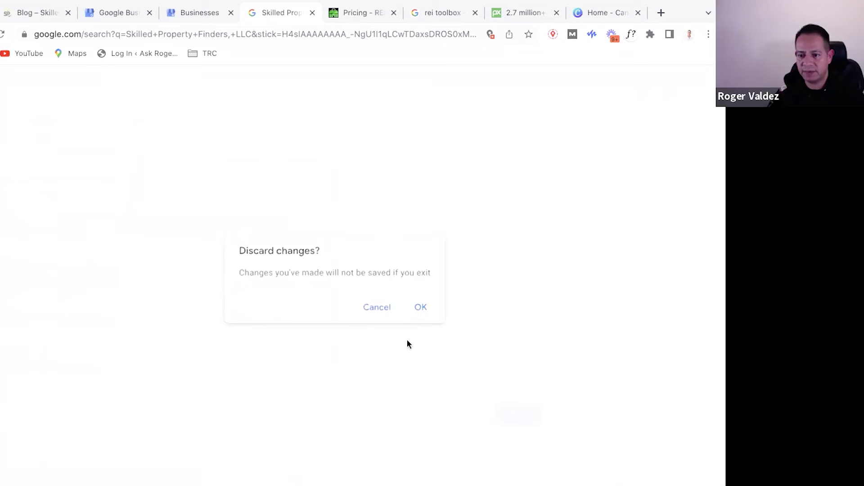
click(419, 306)
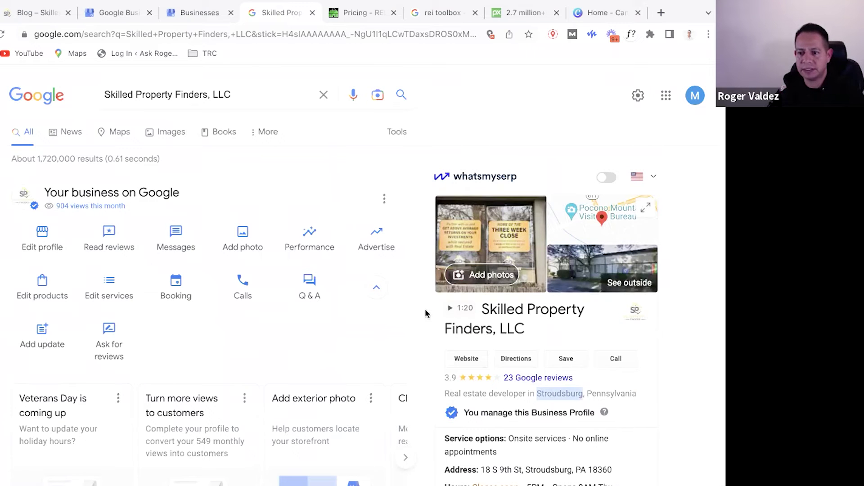
Review the business profile's Performance overview and its Products list, closing each one after viewing.
scroll(419, 340, down, 4)
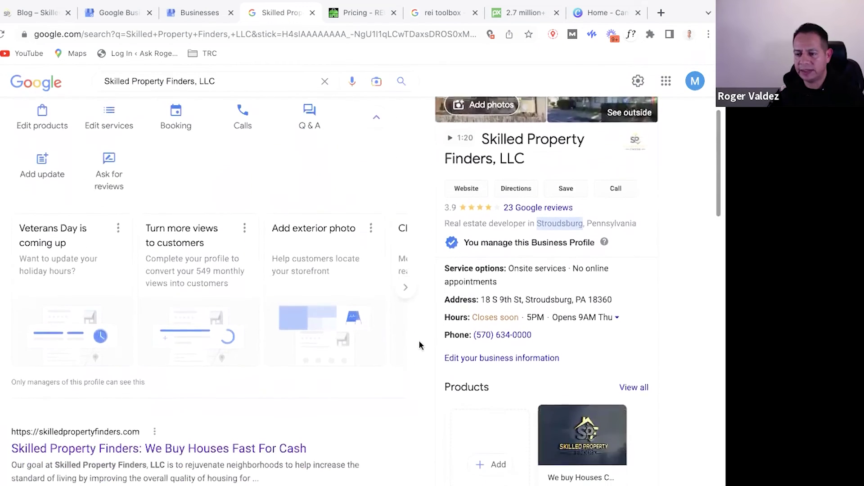
scroll(418, 341, up, 4)
click(303, 243)
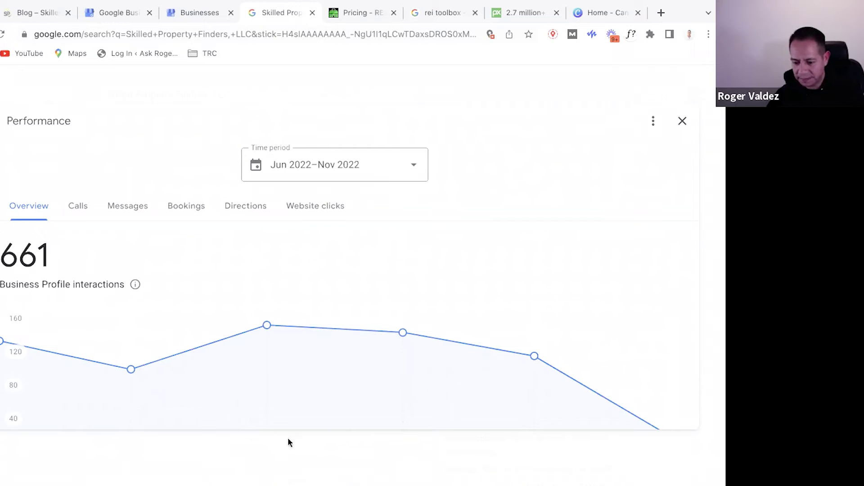
click(683, 123)
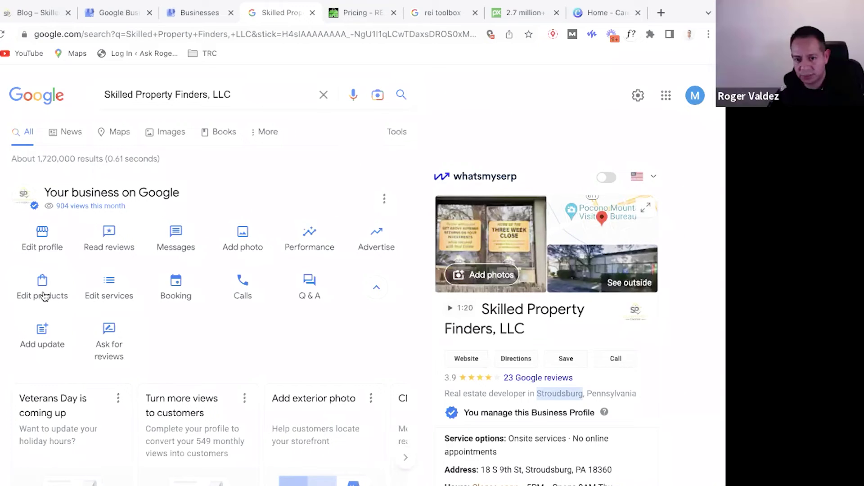
click(43, 294)
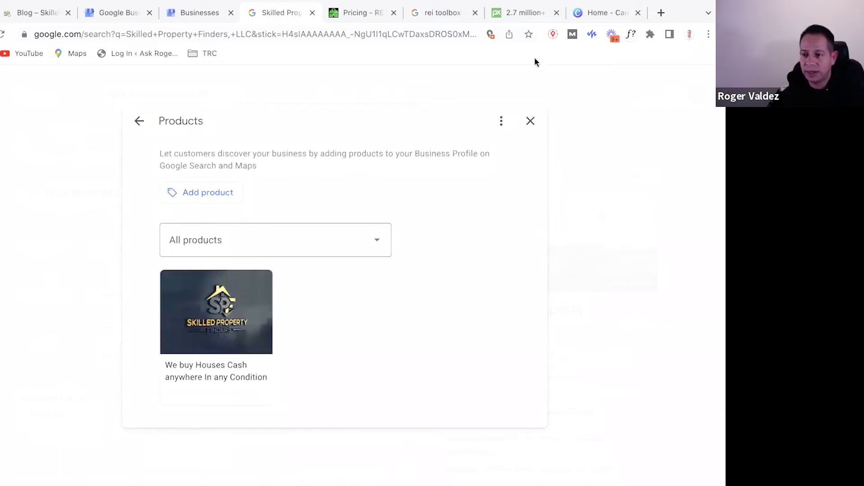
click(530, 121)
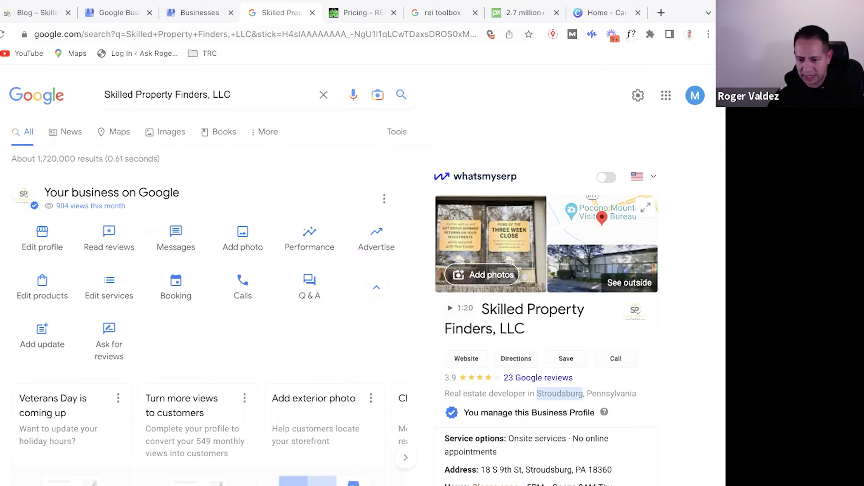
click(543, 87)
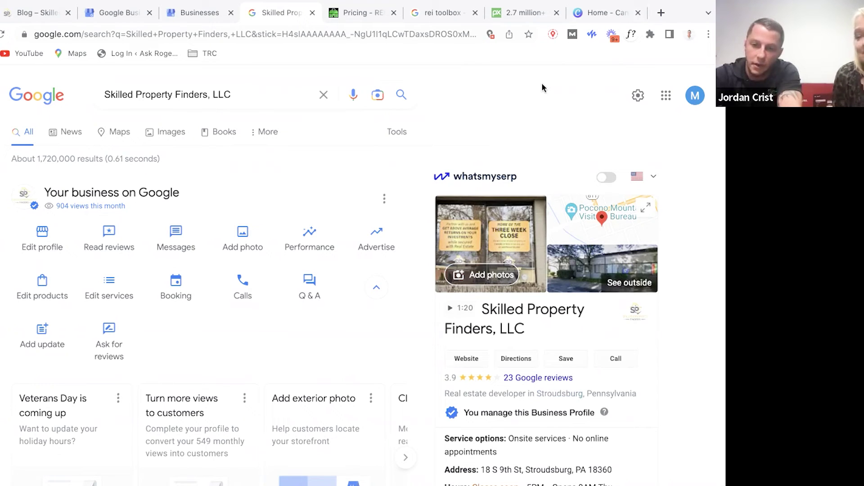
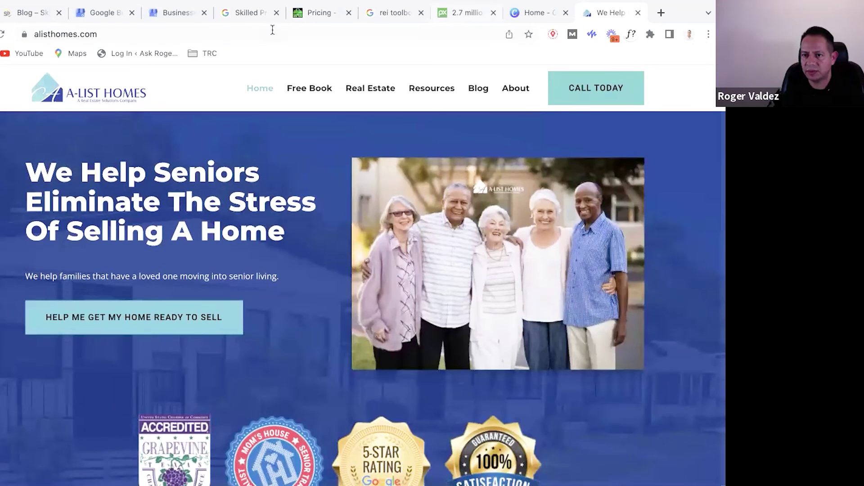
Return to the Skilled Property Finders business profile and open the Managers list in its Business Profile settings.
click(243, 14)
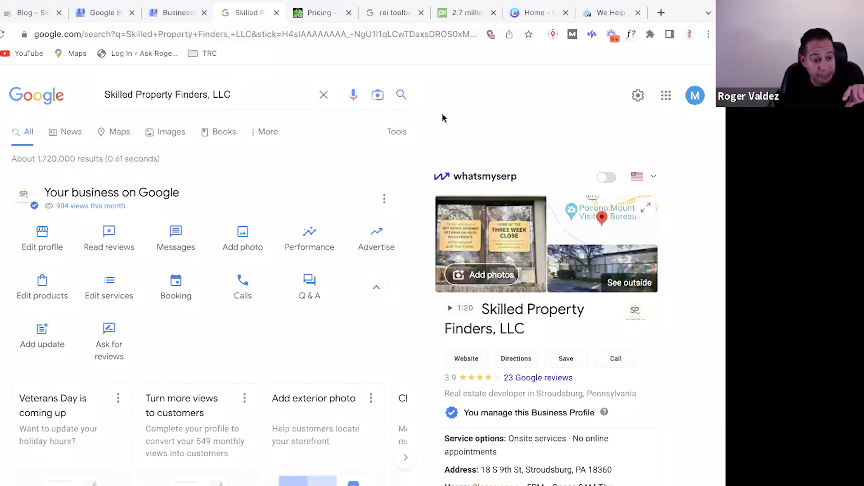
click(385, 200)
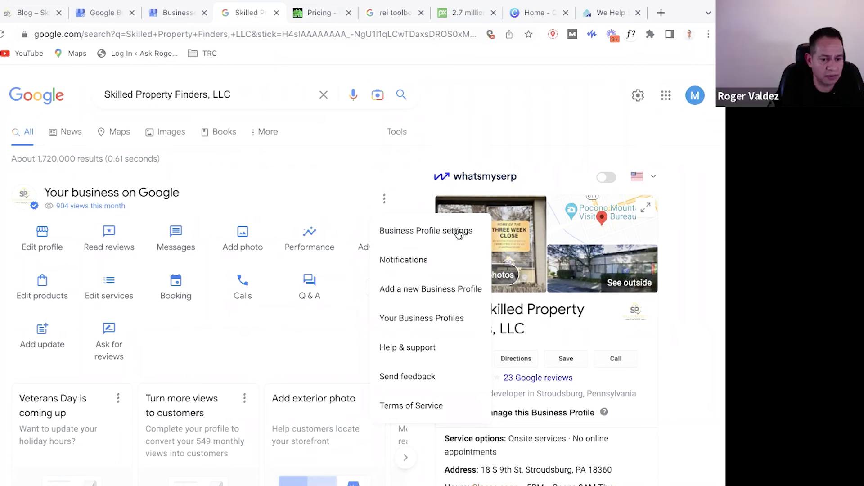
click(429, 232)
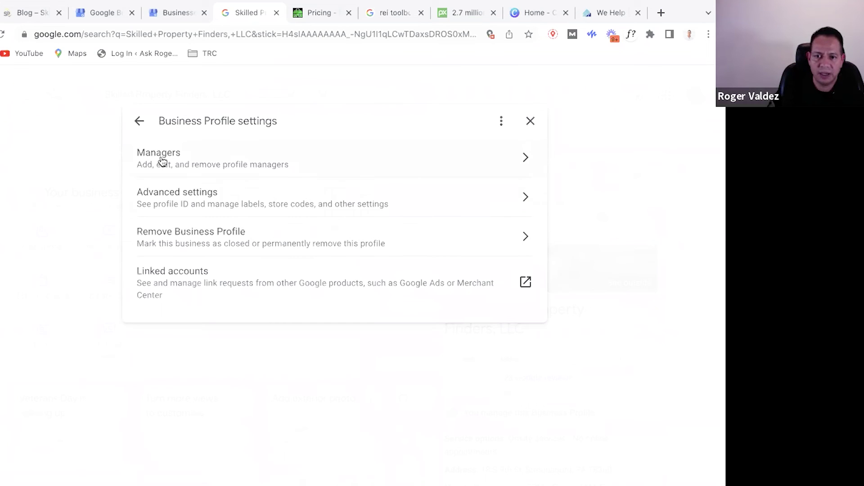
click(526, 160)
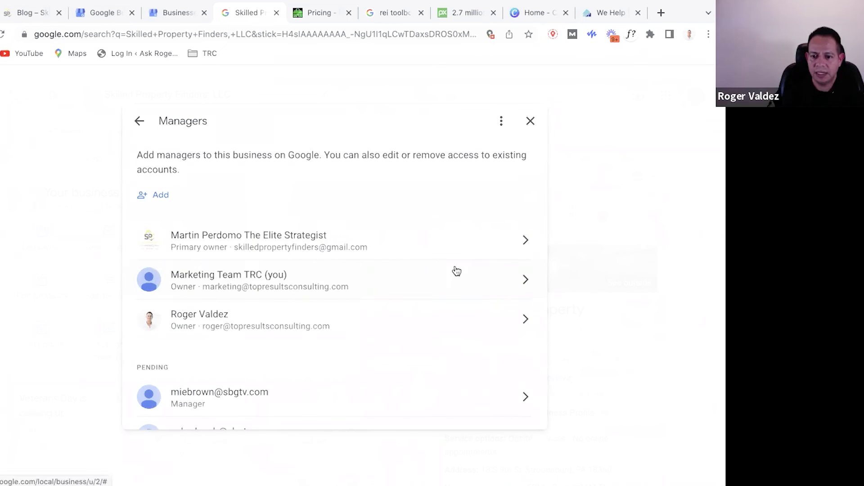
Review the profile's owners and pending managers, and open the Add manager form with its Owner and Manager access options.
scroll(298, 295, down, 2)
scroll(299, 295, up, 2)
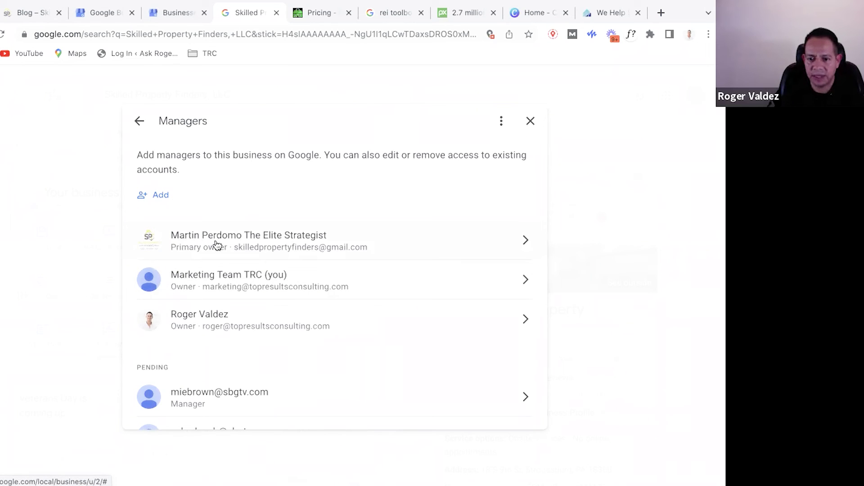
scroll(303, 248, down, 2)
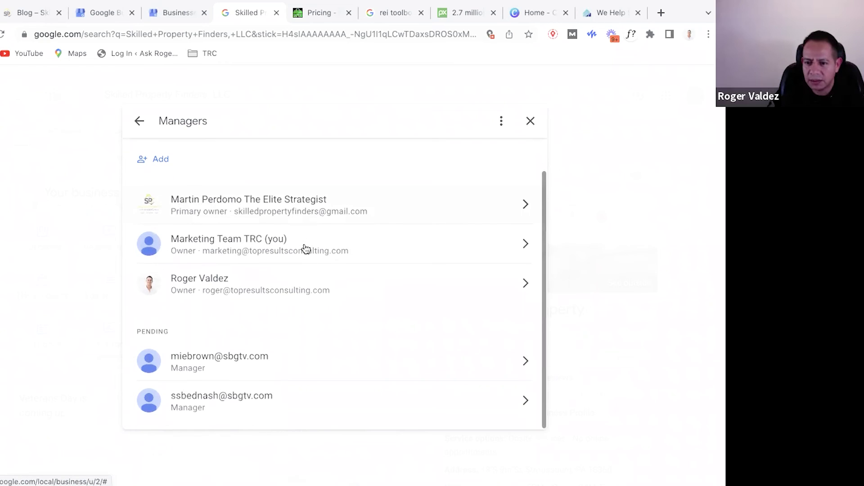
scroll(304, 248, up, 2)
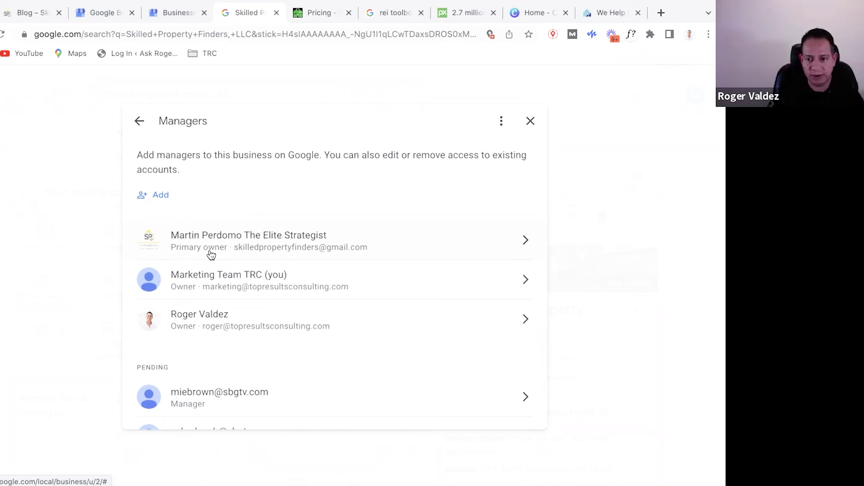
scroll(216, 301, down, 2)
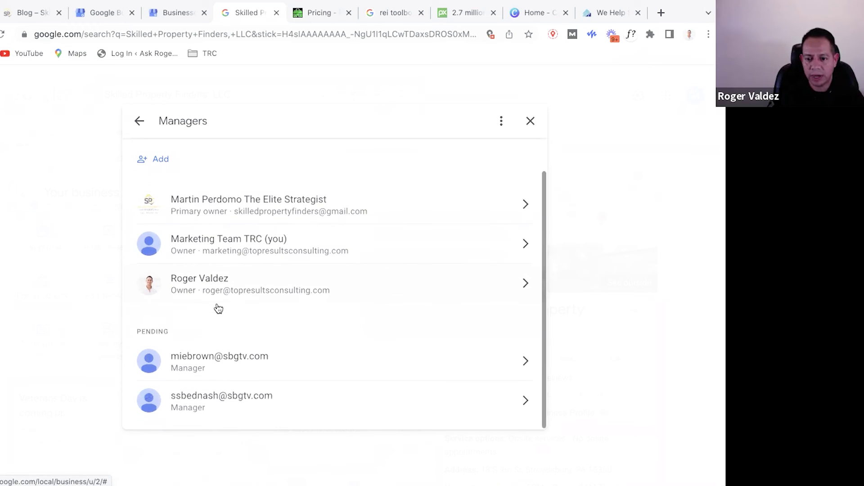
scroll(169, 205, up, 2)
click(162, 195)
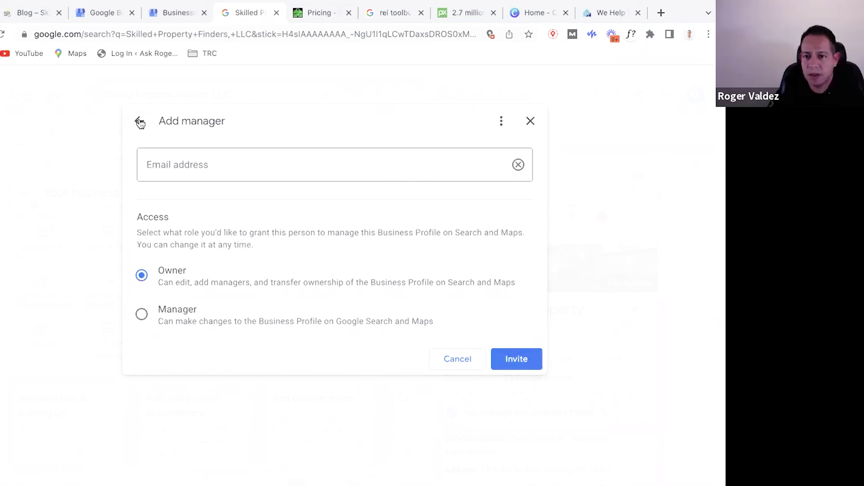
Load the Google Business Profile site at google.com/business in a new browser tab.
click(661, 13)
click(366, 34)
text(go)
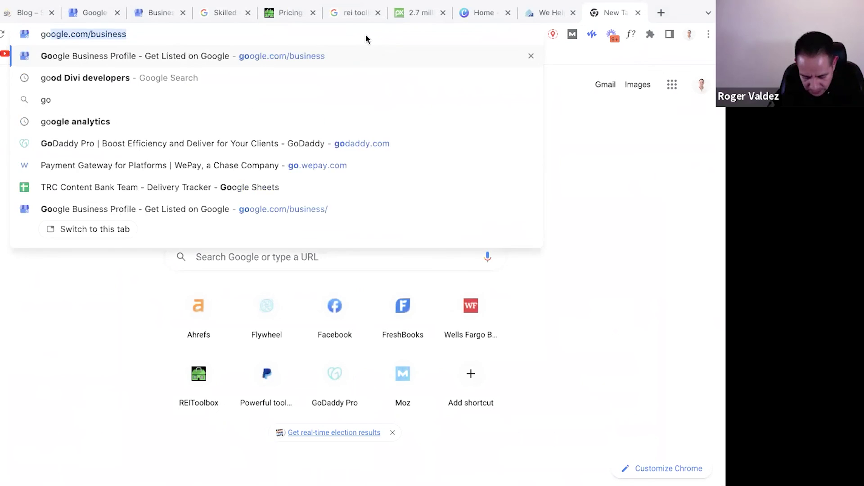
text(ogle)
key(Return)
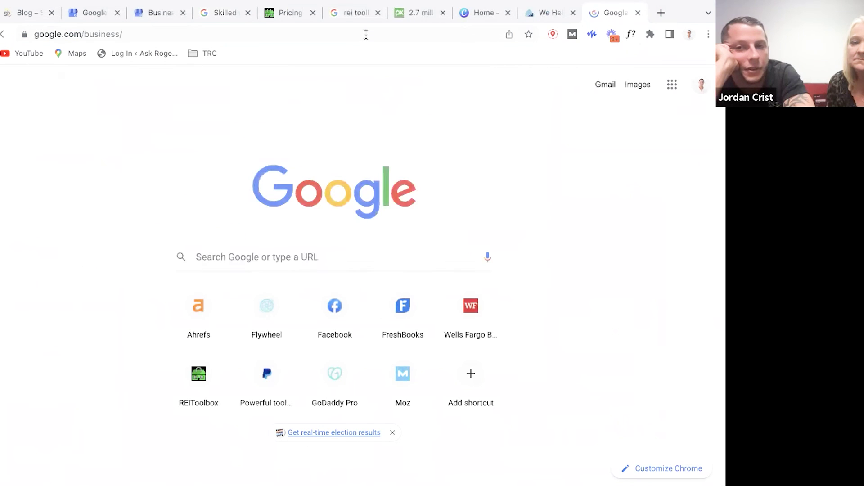